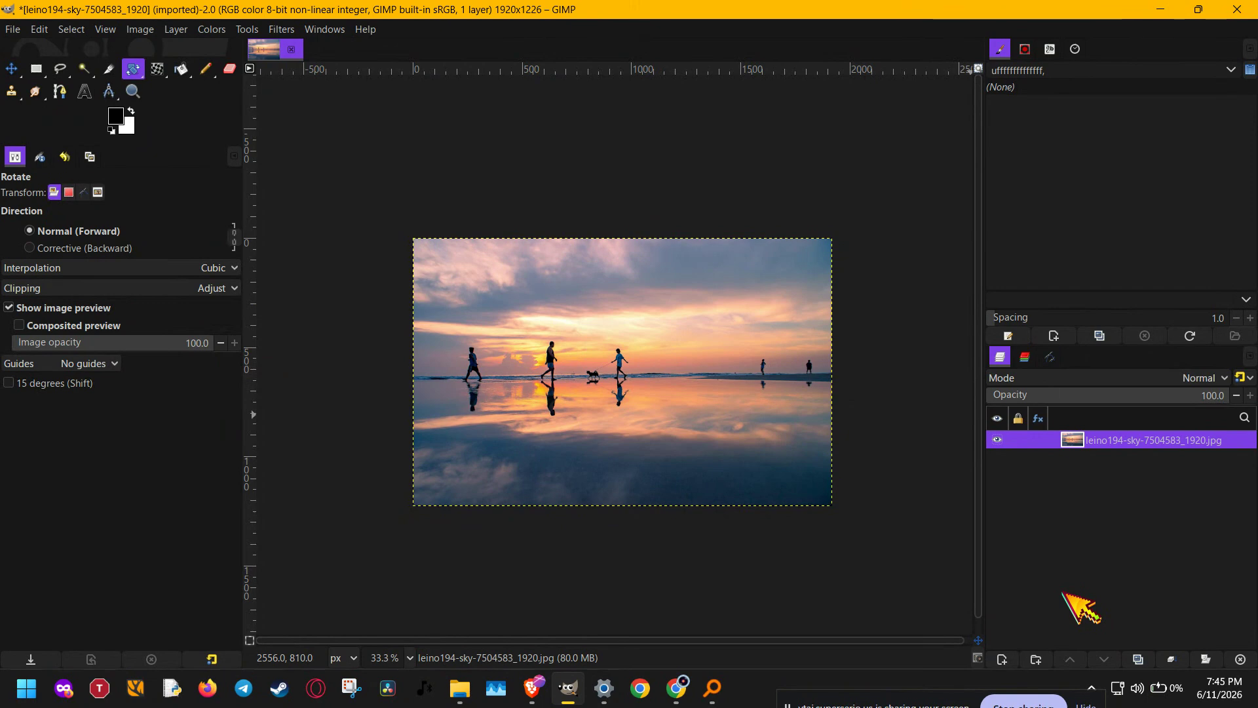
# Activate the Free Select tool.
pyautogui.press('f')
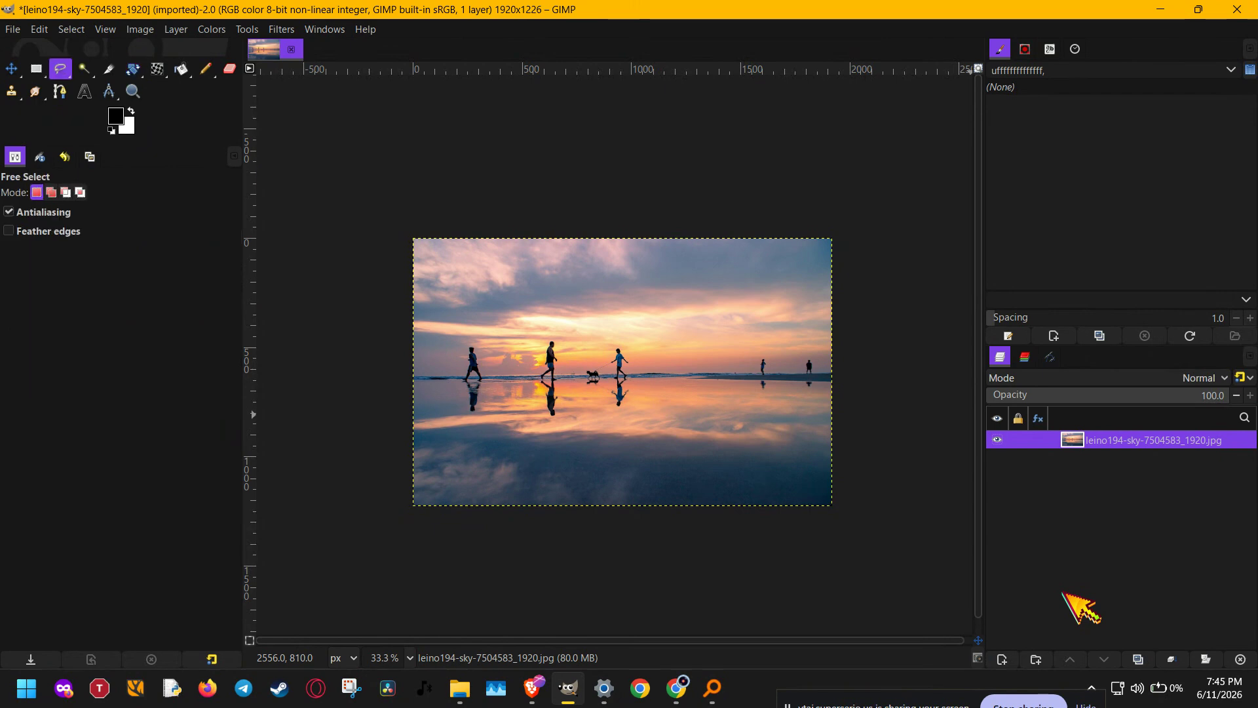
pyautogui.click(60, 69)
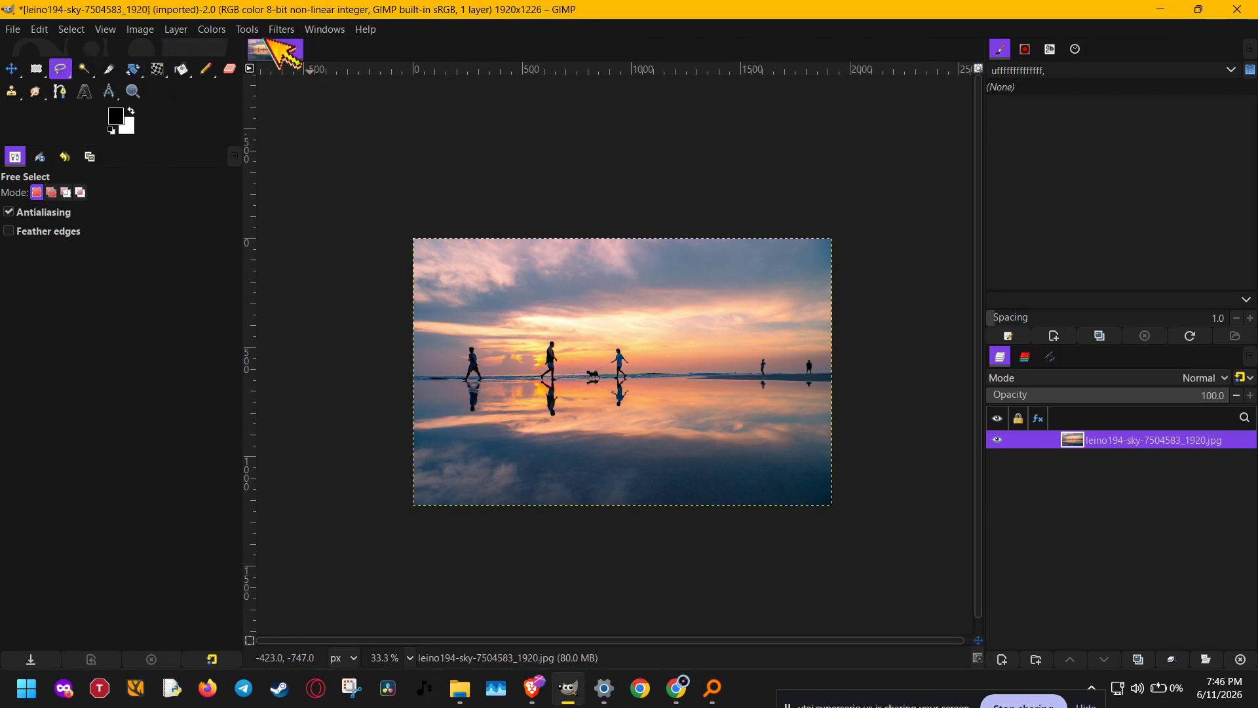
pyautogui.click(60, 69)
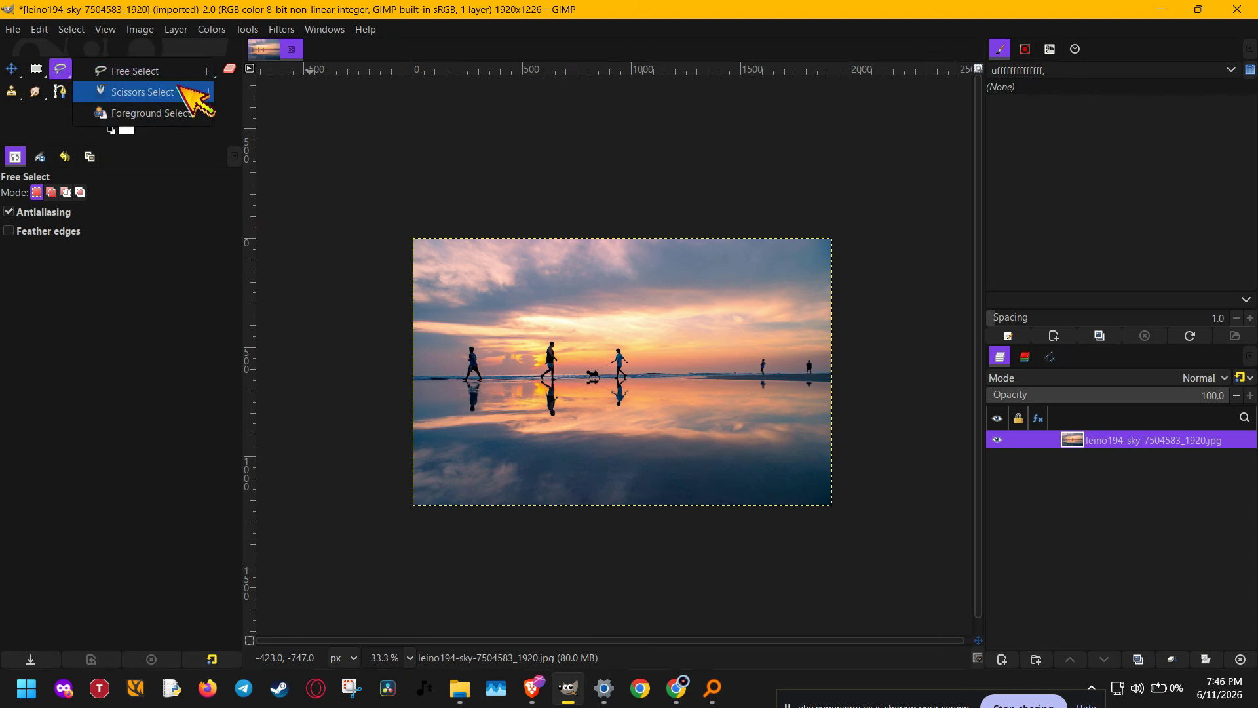
pyautogui.click(61, 68)
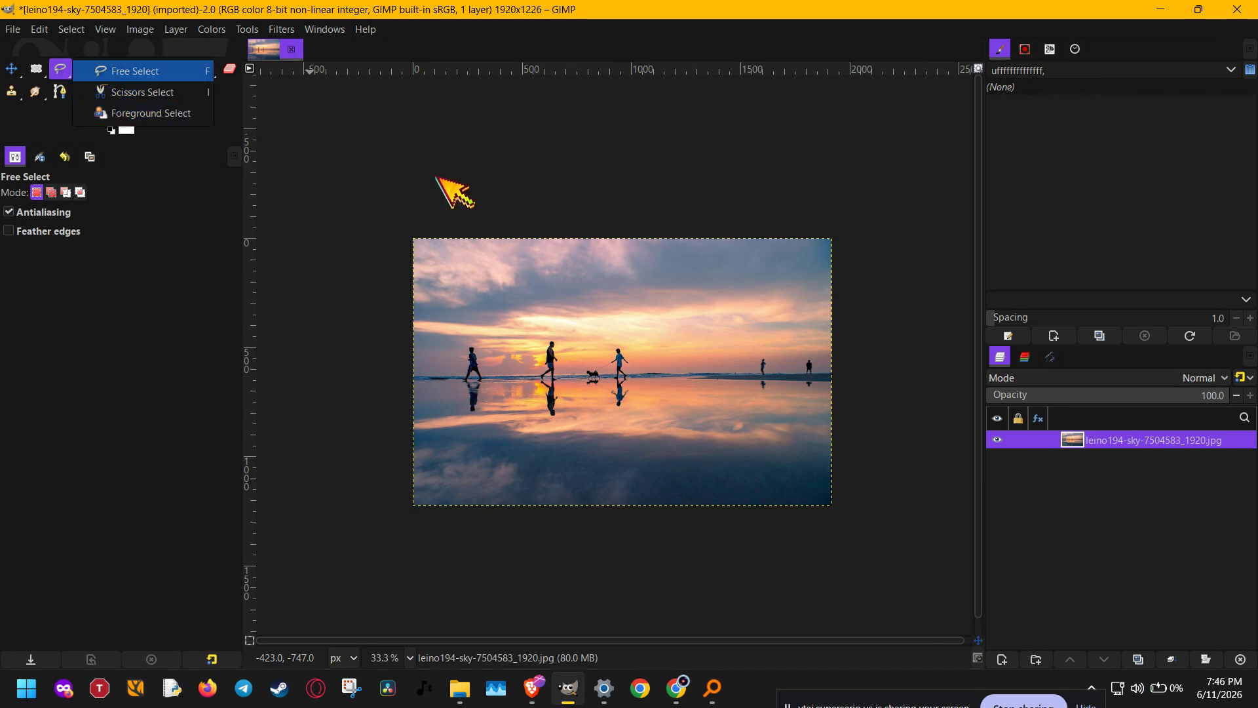
pyautogui.click(254, 29)
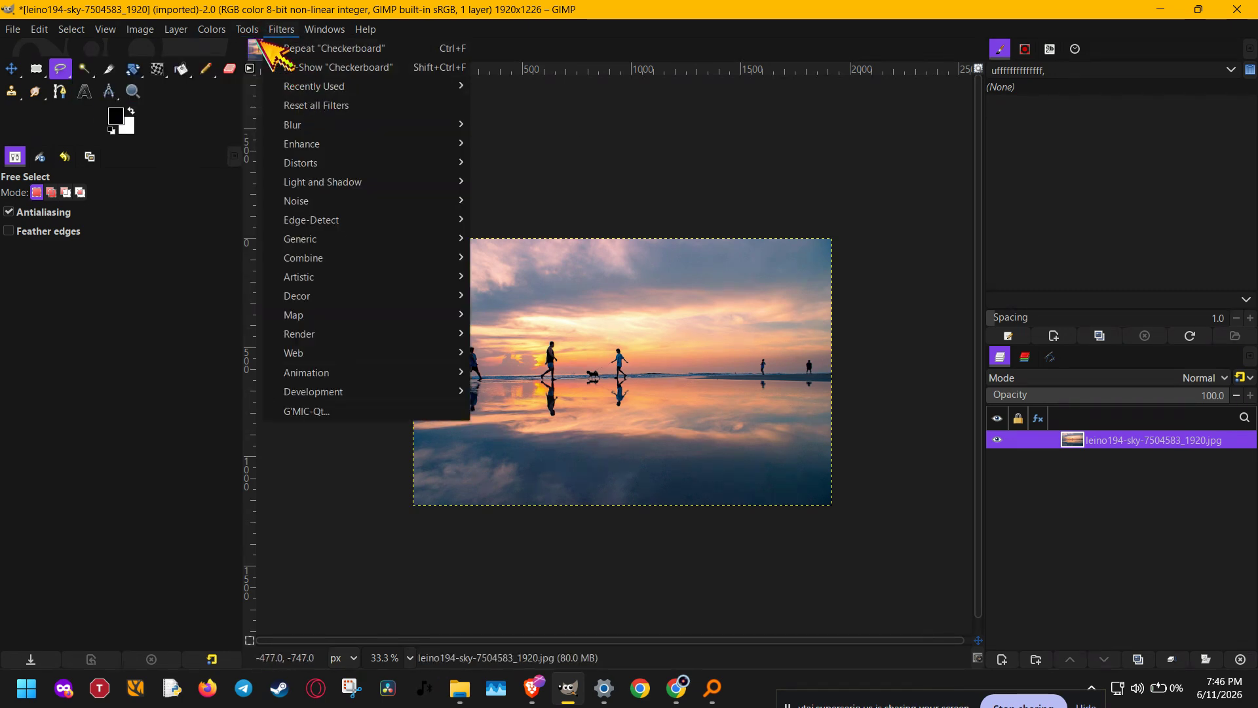
pyautogui.moveTo(328, 50)
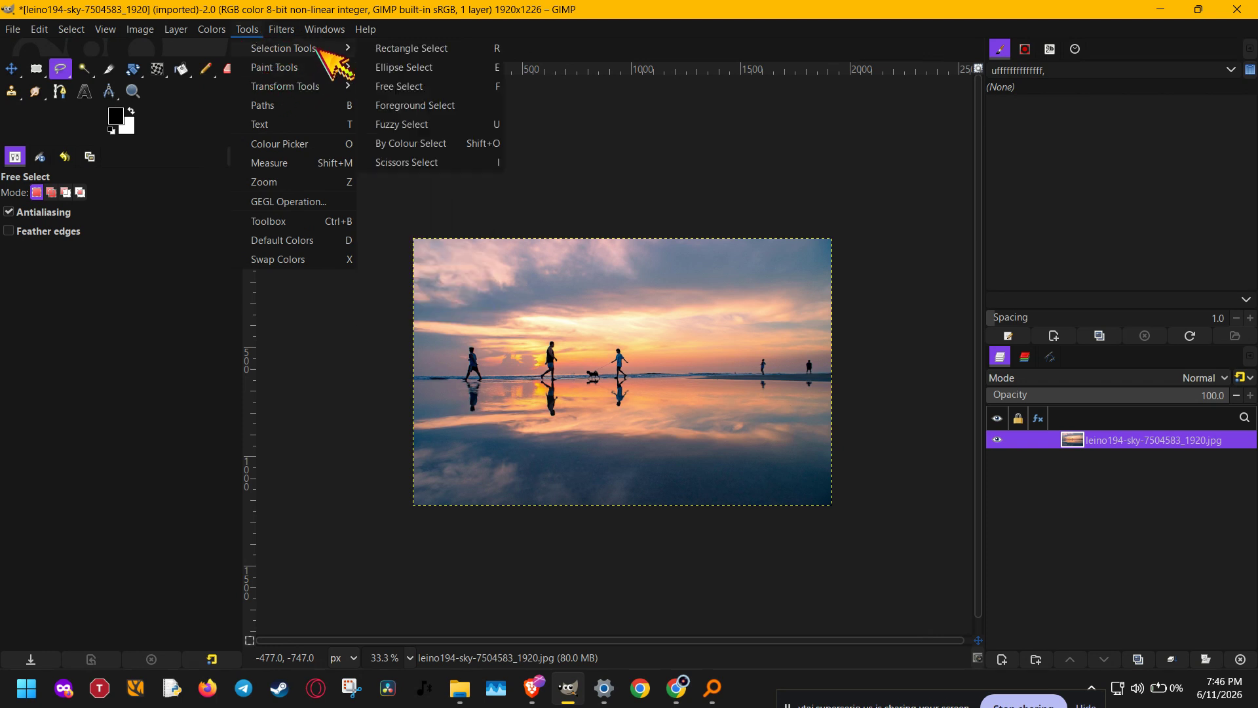
pyautogui.click(447, 90)
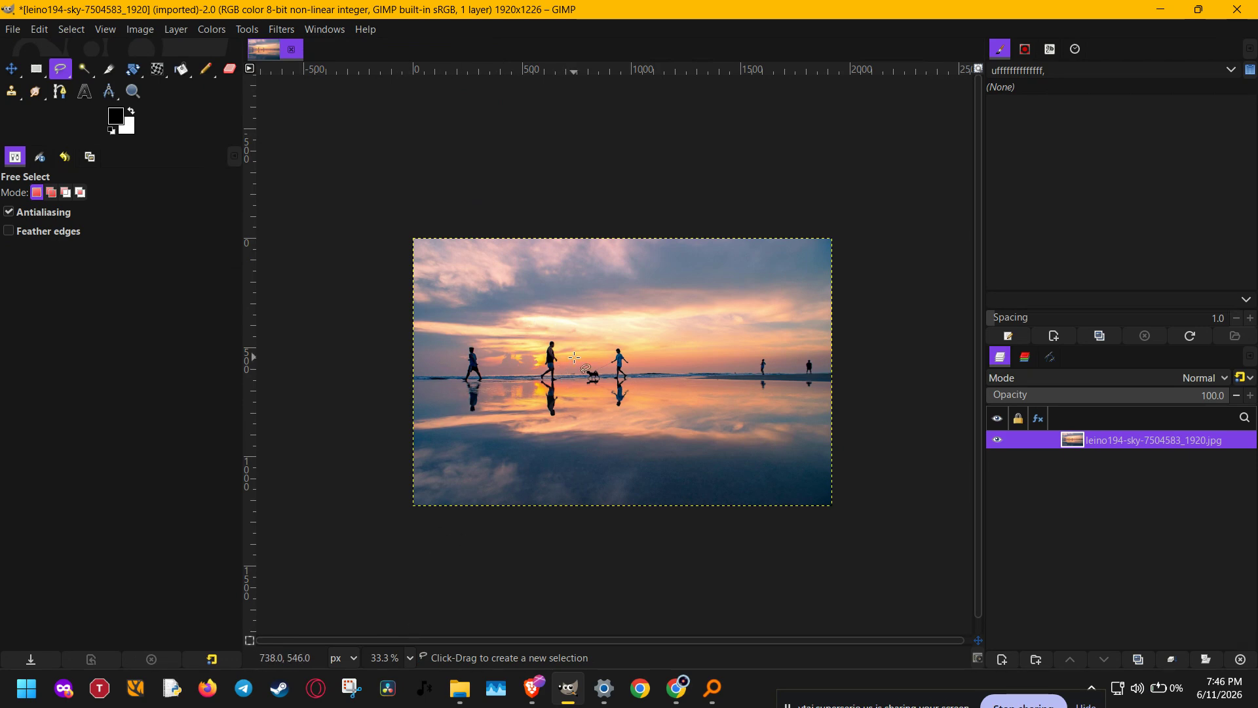
# Draw a closed freehand selection loosely around the dog and its reflection, and commit it.
pyautogui.scroll(5, 574, 357)
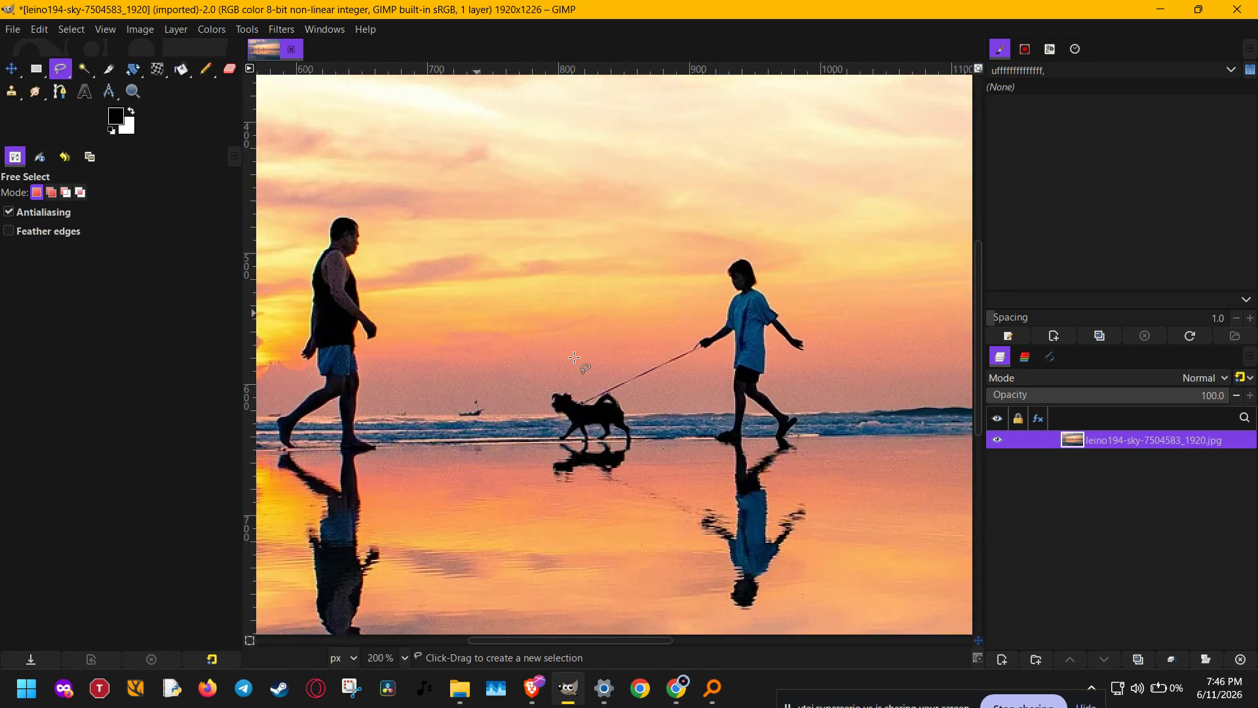
pyautogui.scroll(1, 574, 357)
pyautogui.scroll(1, 574, 358)
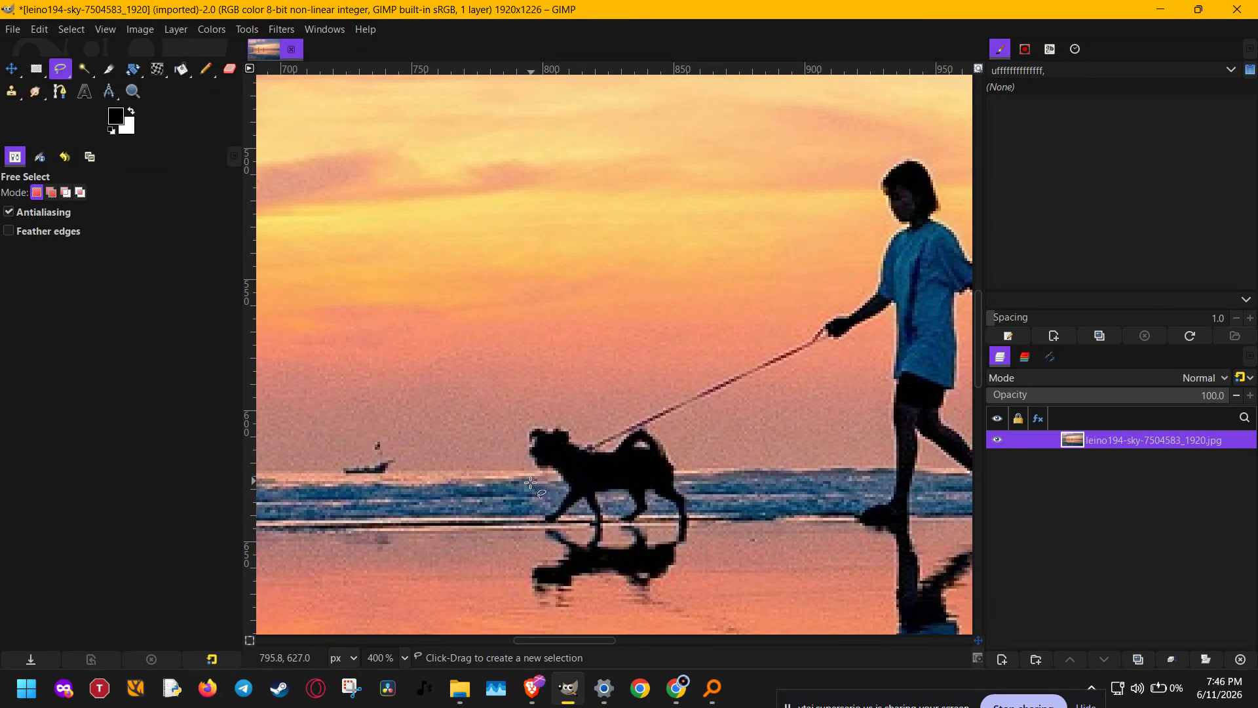
pyautogui.scroll(-1, 510, 491)
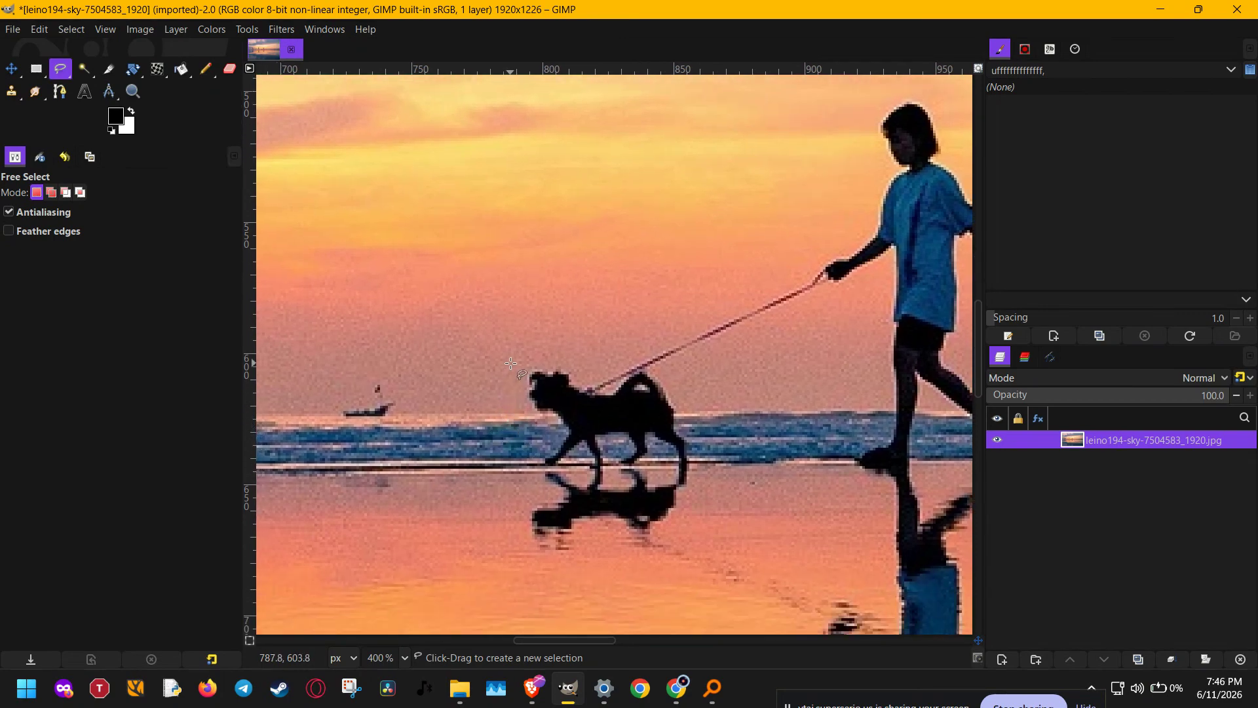
pyautogui.scroll(1, 510, 369)
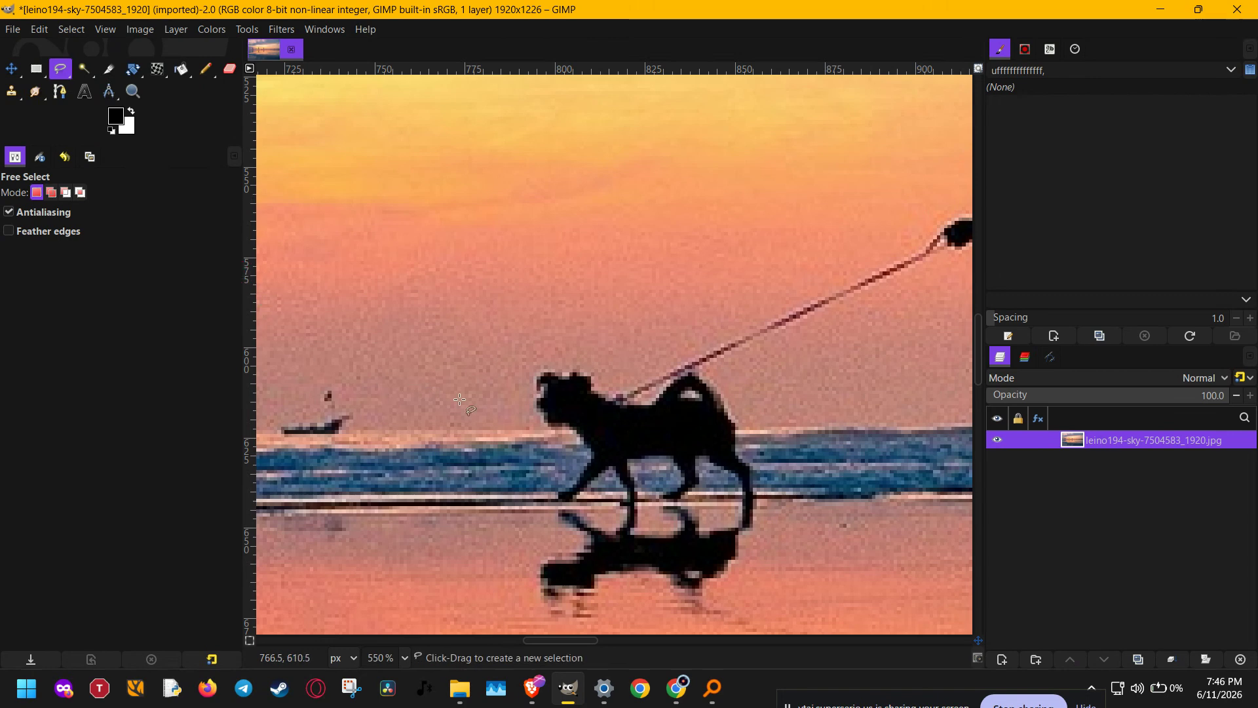
pyautogui.moveTo(561, 438)
pyautogui.mouseDown()
pyautogui.moveTo(539, 410)
pyautogui.moveTo(629, 349)
pyautogui.moveTo(819, 437)
pyautogui.moveTo(636, 589)
pyautogui.moveTo(541, 426)
pyautogui.moveTo(548, 394)
pyautogui.moveTo(576, 498)
pyautogui.mouseUp()
pyautogui.press('Return')
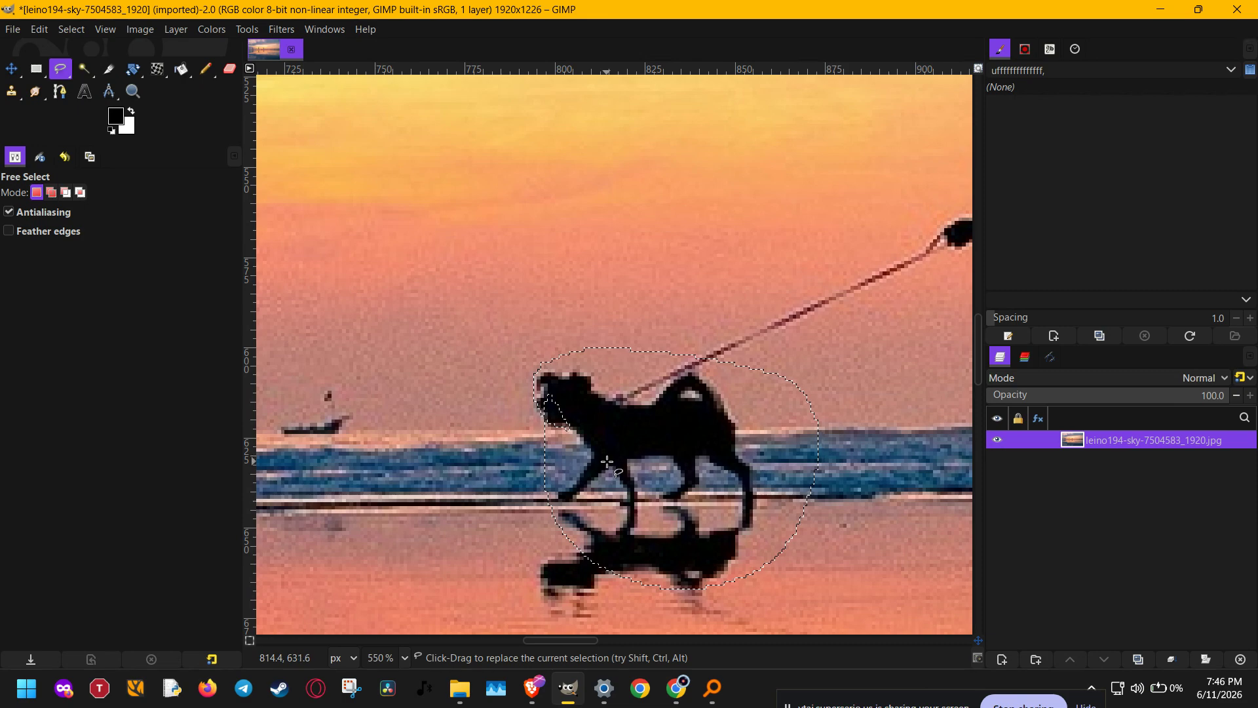
pyautogui.scroll(-2, 607, 462)
pyautogui.scroll(-4, 606, 462)
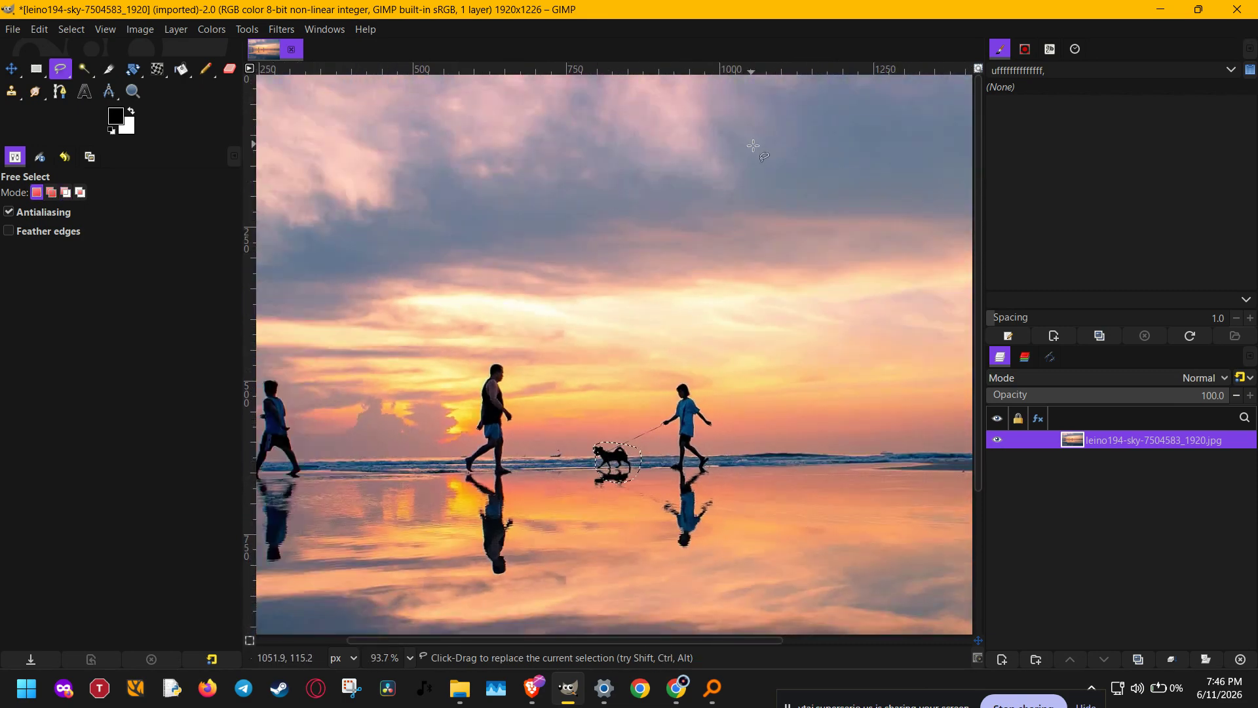
pyautogui.moveTo(832, 142)
pyautogui.mouseDown()
pyautogui.moveTo(854, 123)
pyautogui.moveTo(876, 144)
pyautogui.moveTo(856, 188)
pyautogui.moveTo(827, 164)
pyautogui.moveTo(839, 133)
pyautogui.moveTo(872, 139)
pyautogui.moveTo(732, 300)
pyautogui.mouseUp()
pyautogui.scroll(3, 853, 167)
pyautogui.scroll(3, 872, 139)
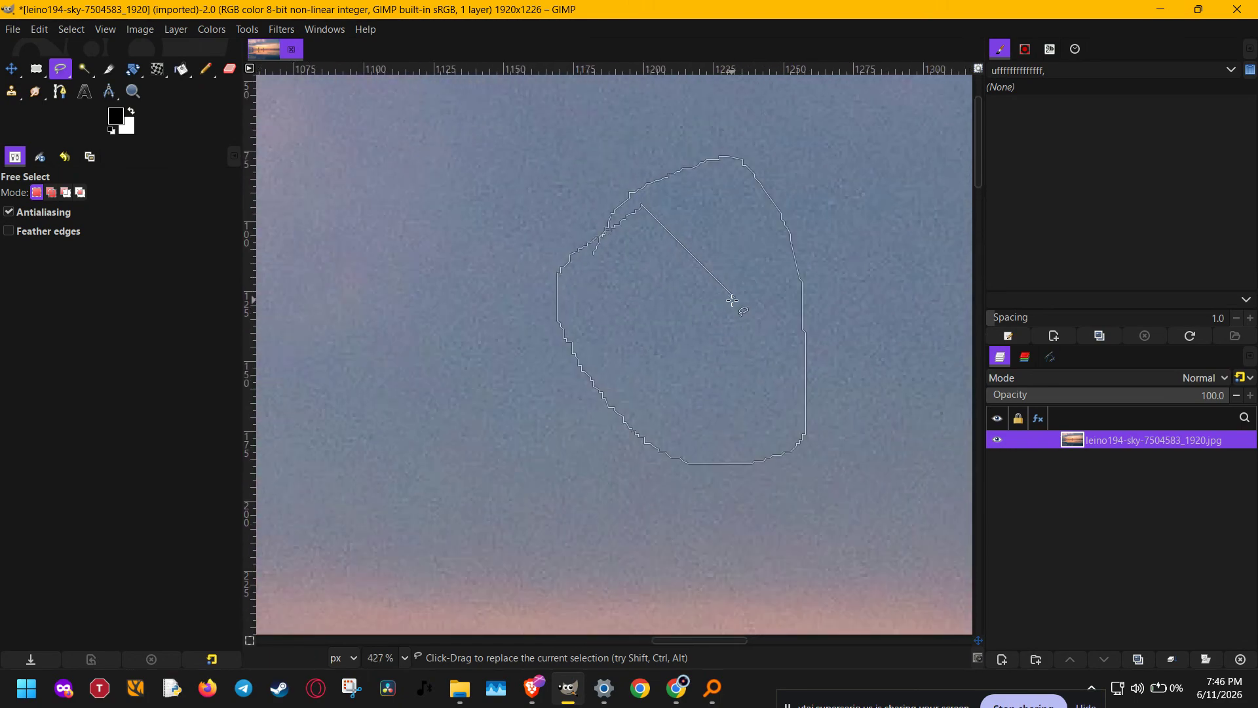
pyautogui.scroll(-4, 732, 300)
pyautogui.scroll(-2, 732, 300)
pyautogui.press('Escape')
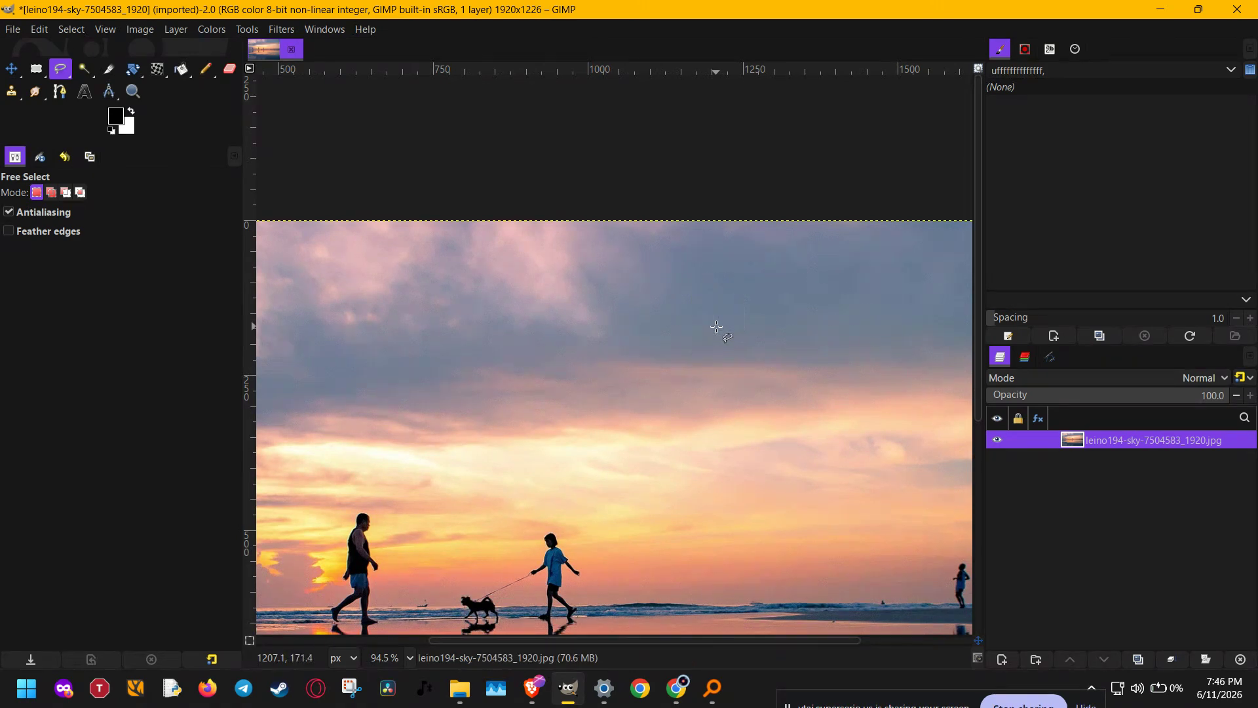
# Draw a closed straight-segment selection with a zigzag lower edge in the upper-right sky, commit it, and clear the selection.
pyautogui.click(727, 256)
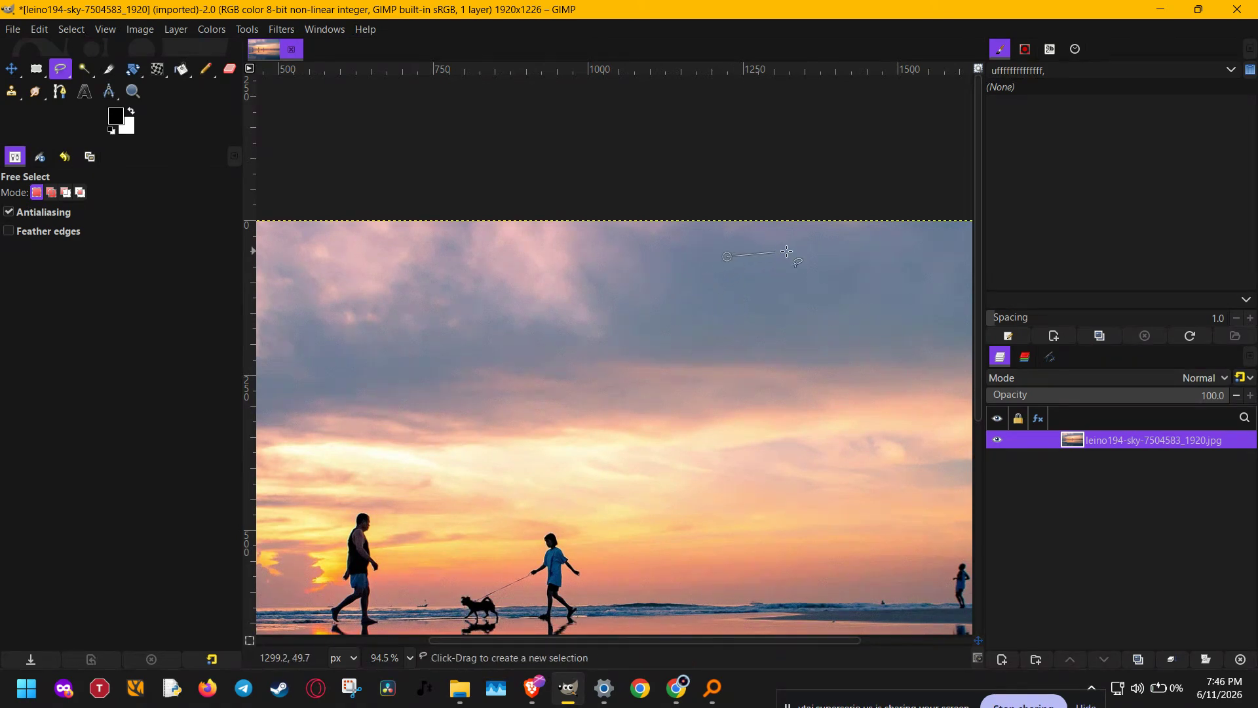
pyautogui.click(902, 253)
pyautogui.click(895, 343)
pyautogui.click(835, 294)
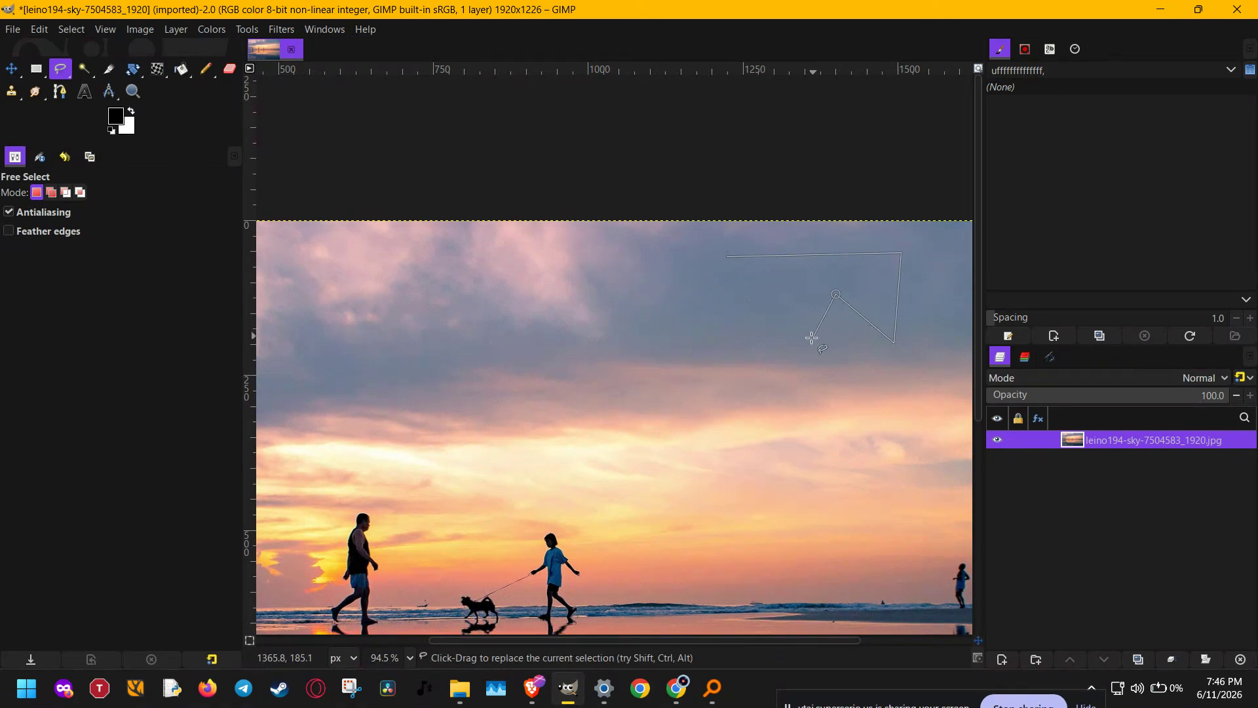
pyautogui.click(801, 346)
pyautogui.click(717, 341)
pyautogui.click(725, 256)
pyautogui.press('Return')
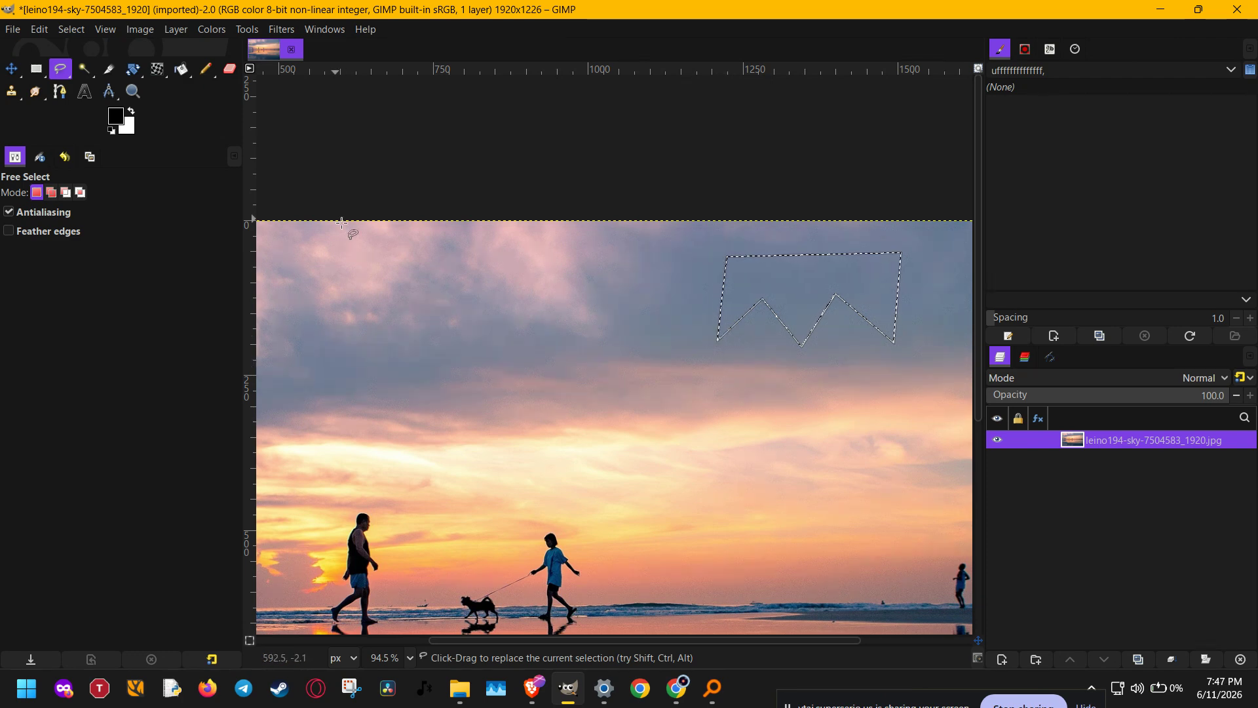
pyautogui.hotkey('ctrl', 'shift', 'a')
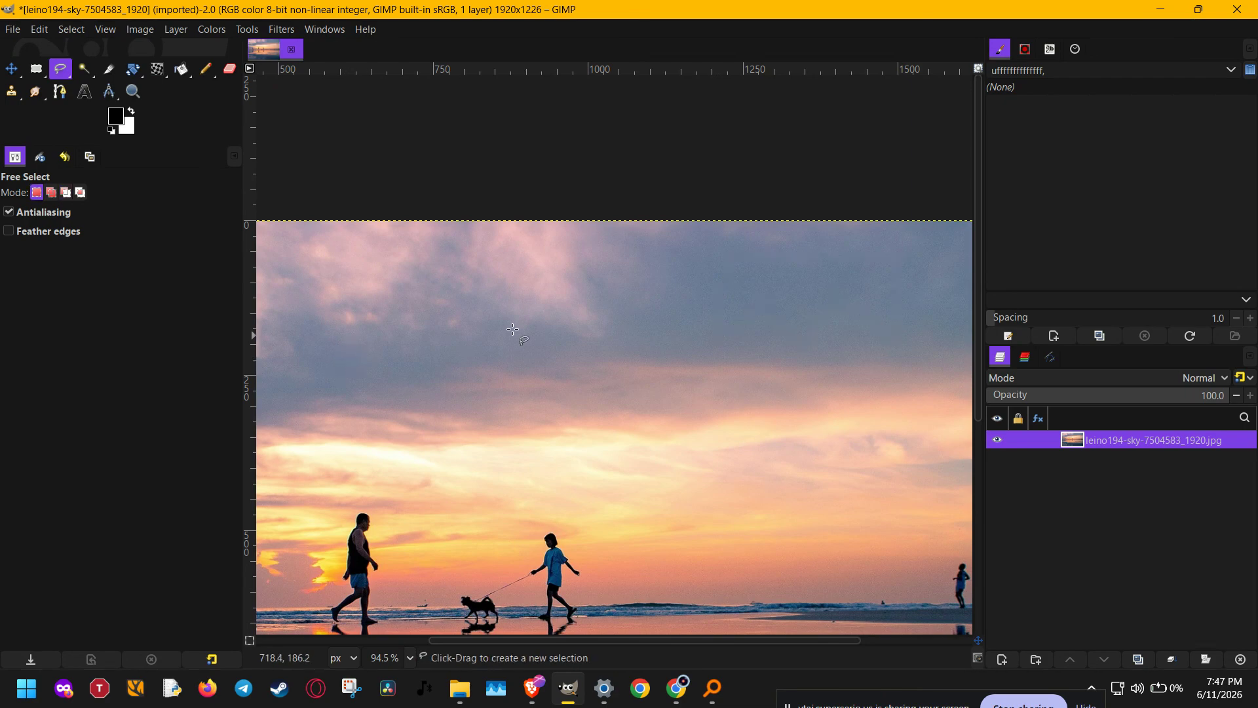
# Draw a nearly rectangular selection of about 410 by 130 px in the upper-right sky from straight segments, closing it at its starting point.
pyautogui.click(708, 264)
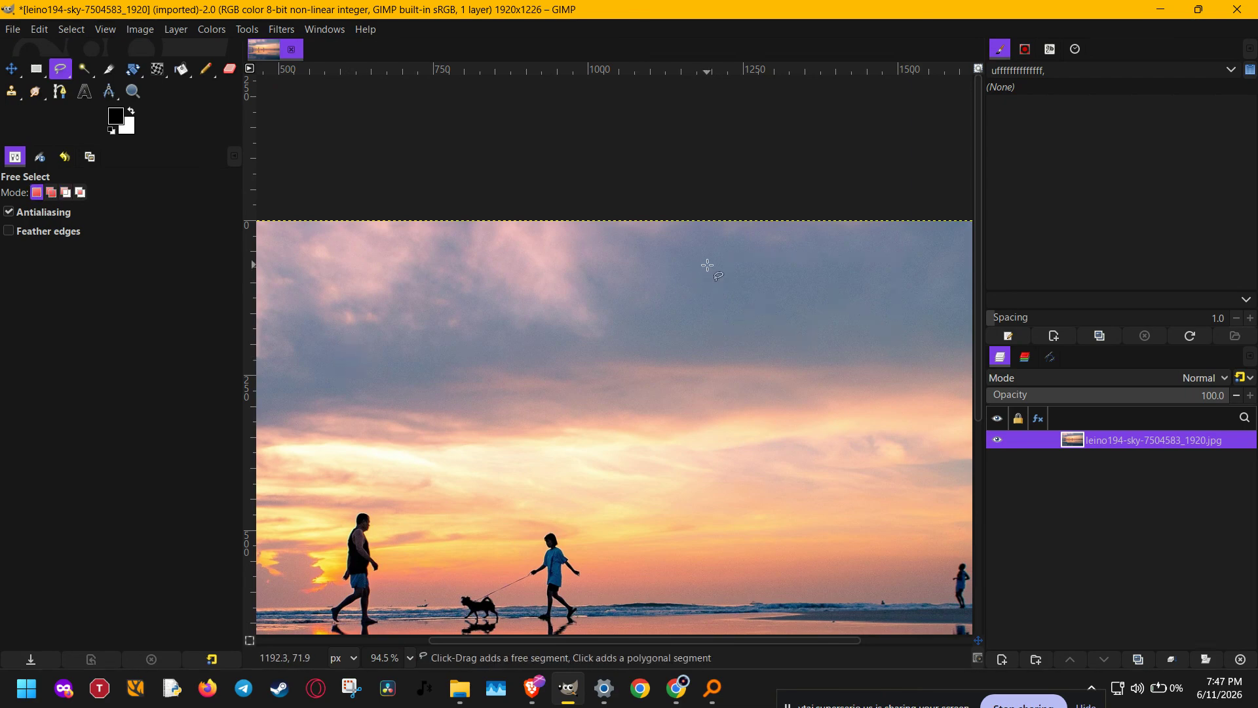
pyautogui.click(907, 264)
pyautogui.click(906, 346)
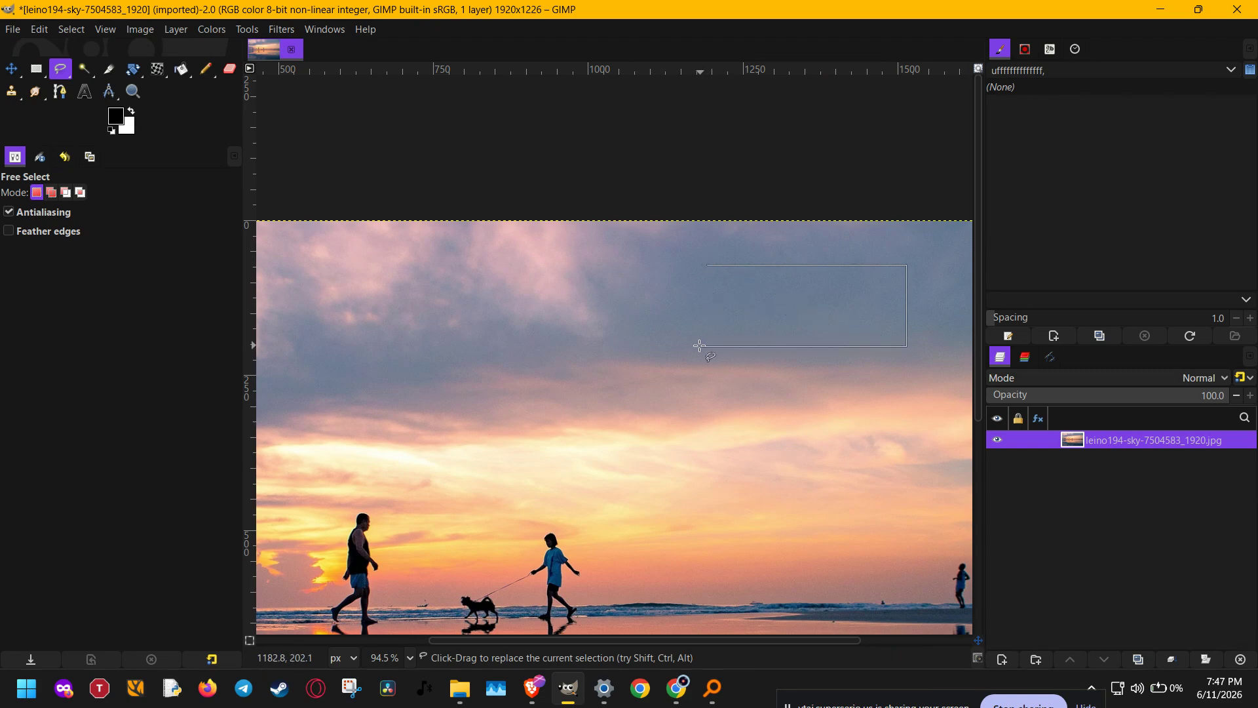
pyautogui.click(648, 346)
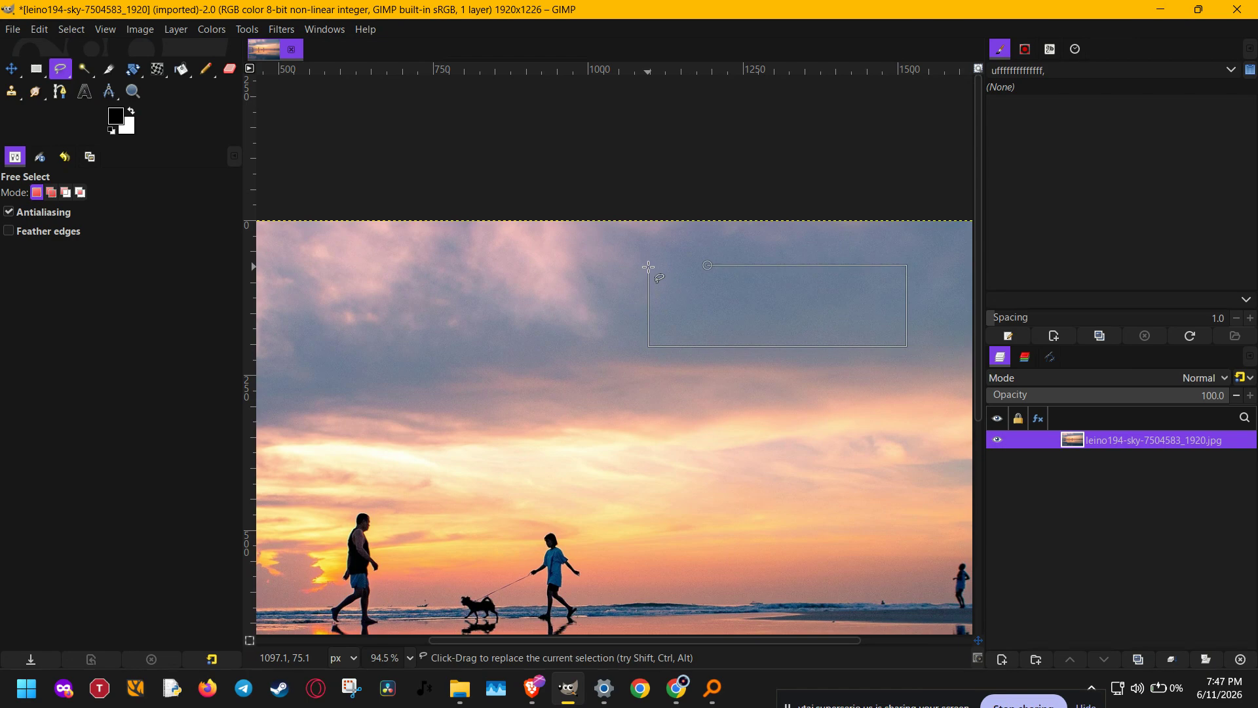
pyautogui.click(706, 265)
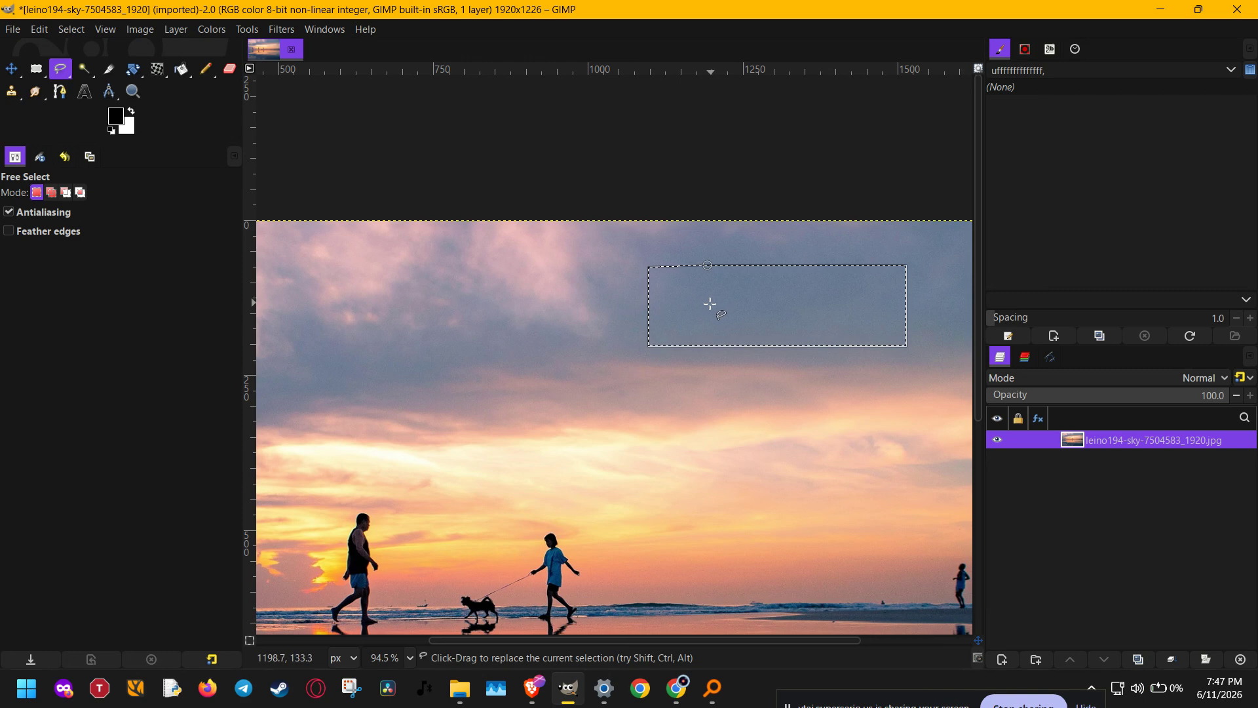
pyautogui.scroll(6, 706, 305)
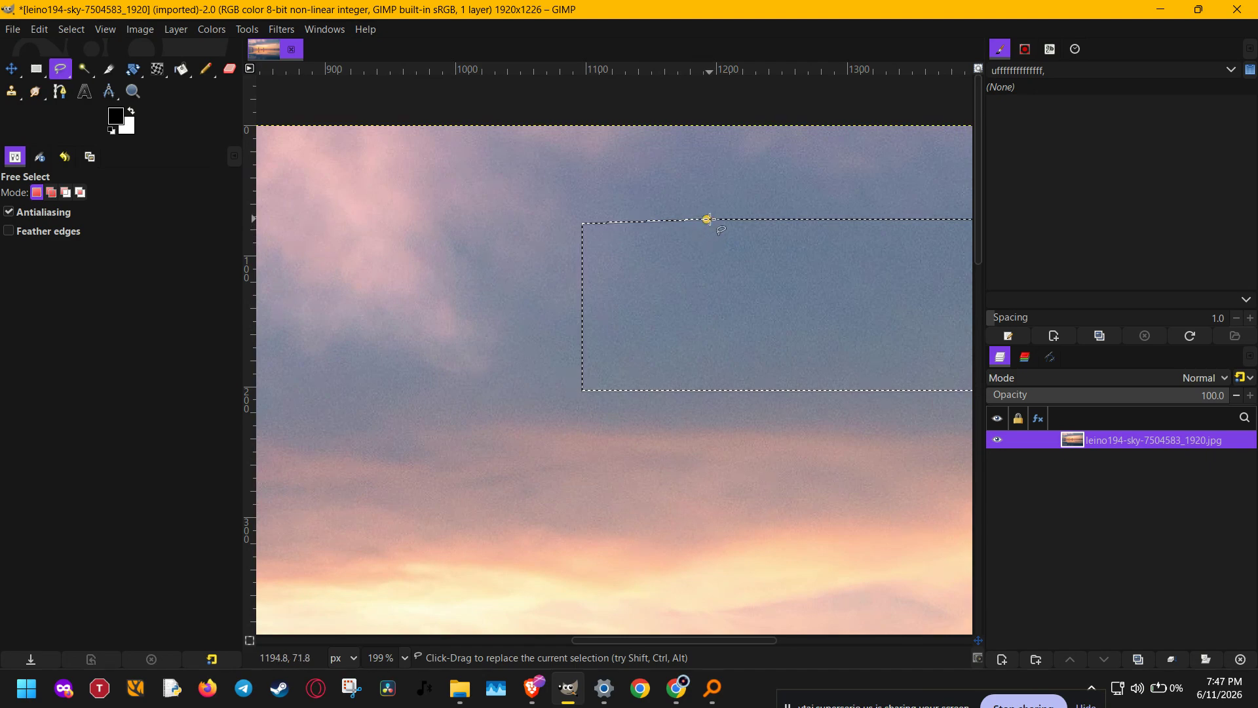
pyautogui.scroll(-4, 714, 238)
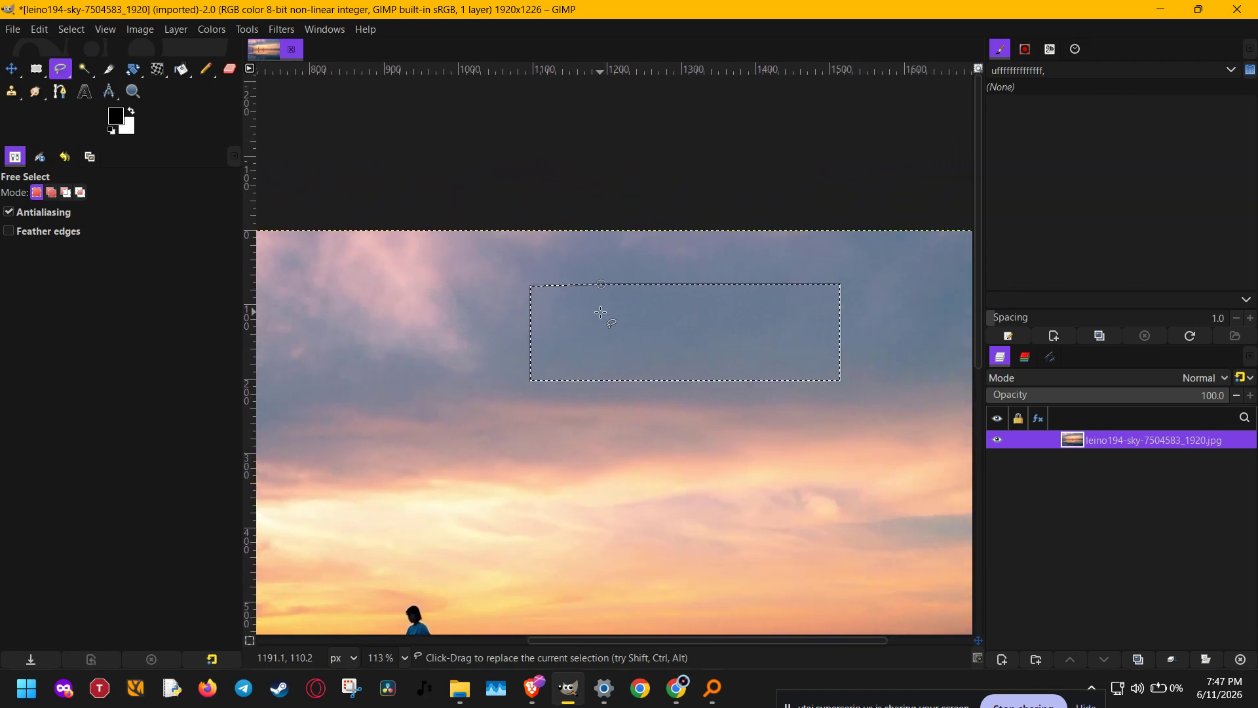
pyautogui.click(569, 314)
pyautogui.click(786, 300)
pyautogui.click(785, 416)
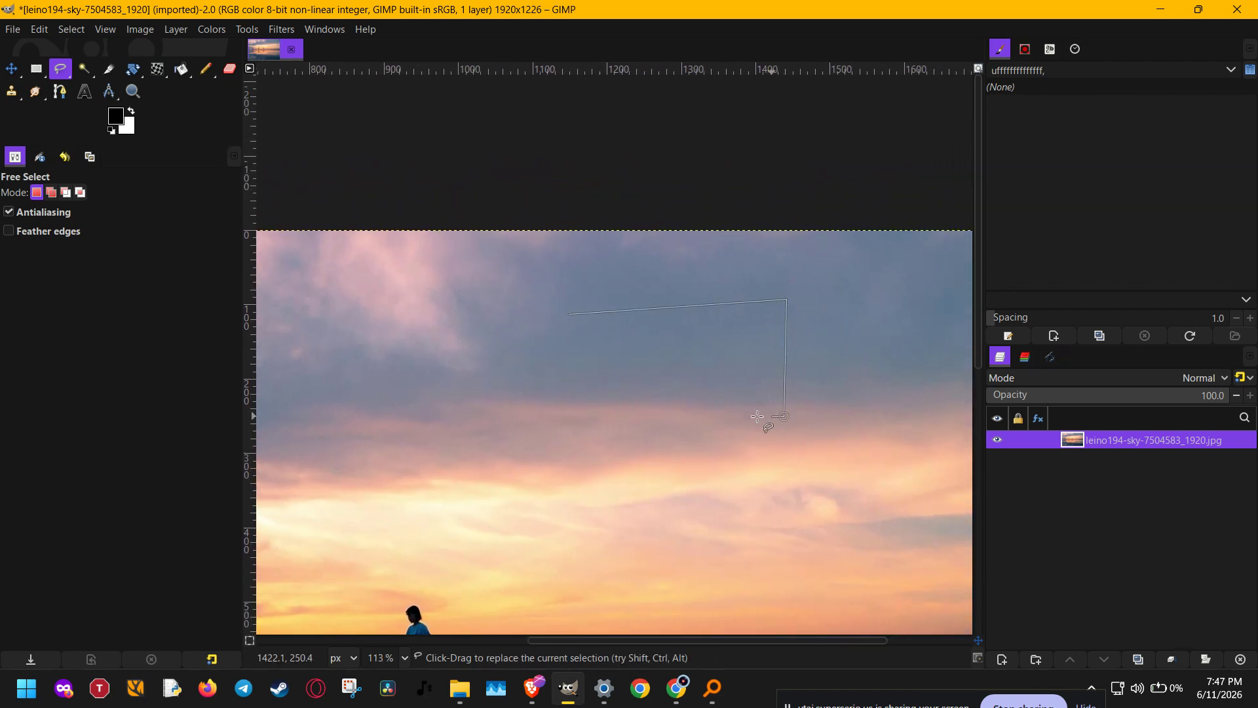
pyautogui.click(595, 430)
pyautogui.click(569, 314)
pyautogui.press('Escape')
# Draw a four-cornered polygon in the sky, let it close automatically from its last corner, and clear the selection.
pyautogui.click(648, 303)
pyautogui.click(855, 299)
pyautogui.click(850, 431)
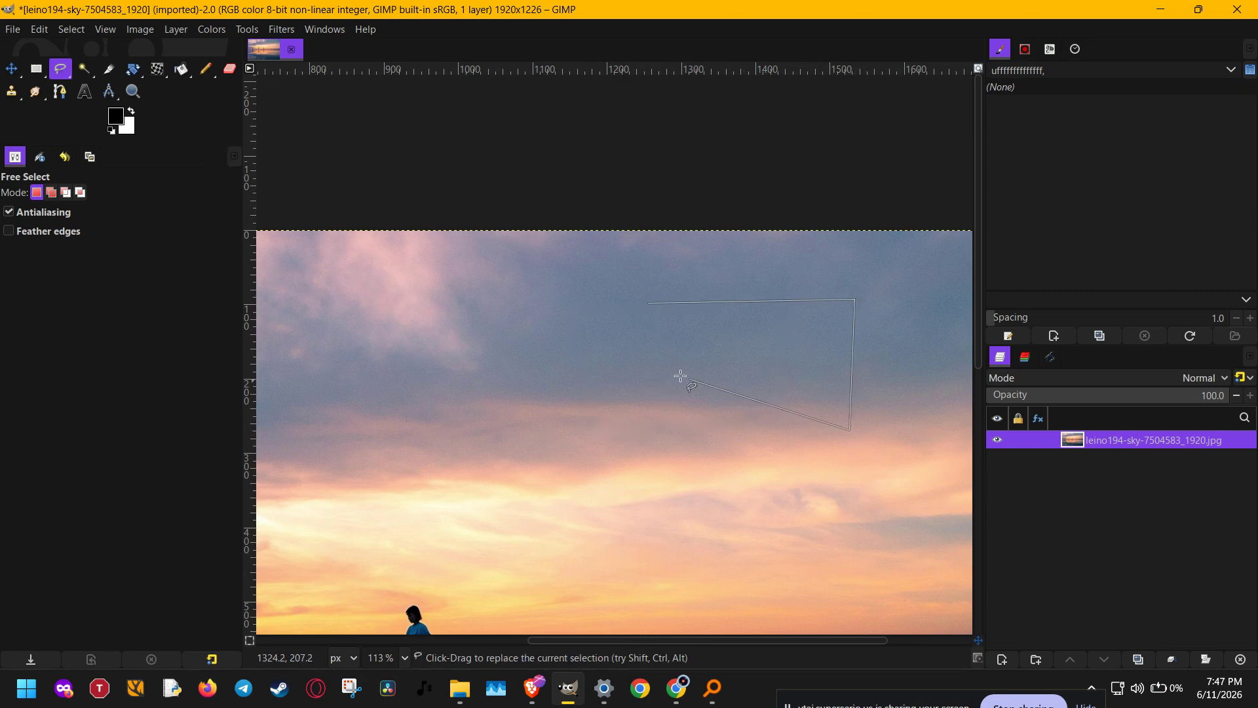
pyautogui.doubleClick(518, 321)
pyautogui.hotkey('ctrl', 'shift', 'a')
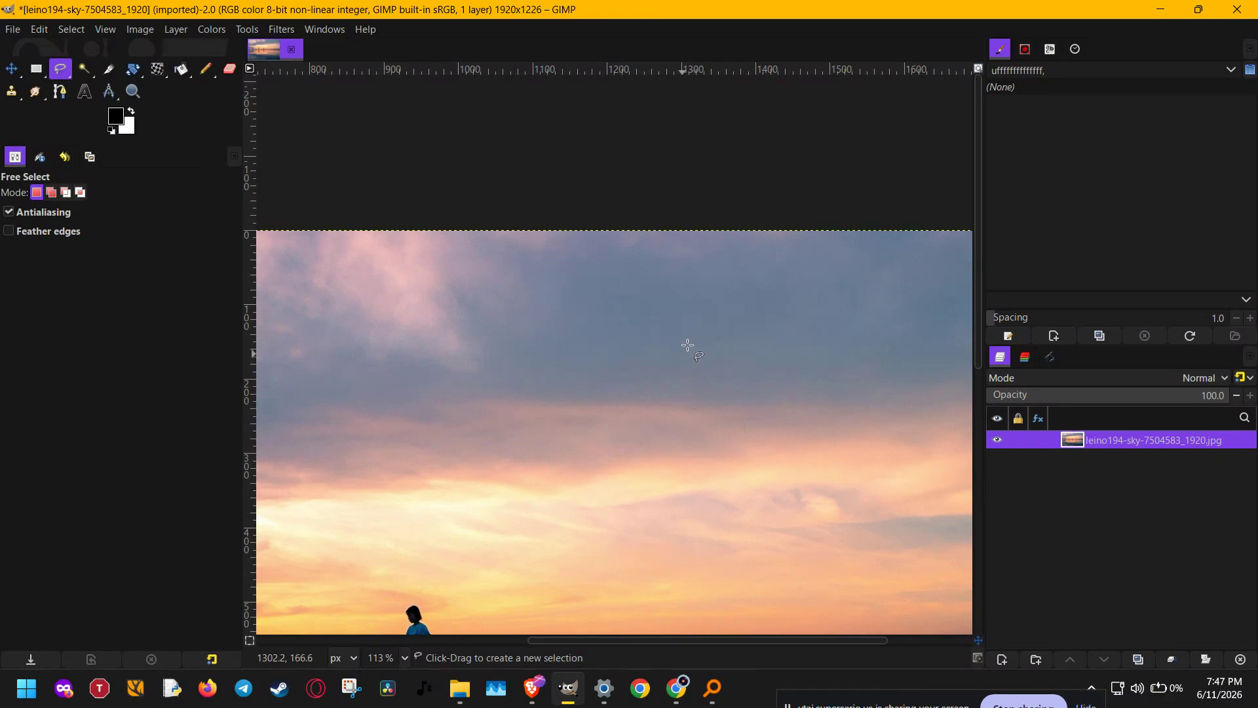
# Draw a five-point polygonal selection in the upper-right sky, closing it automatically from a last point midway along its upper edge.
pyautogui.click(679, 407)
pyautogui.click(841, 394)
pyautogui.click(855, 281)
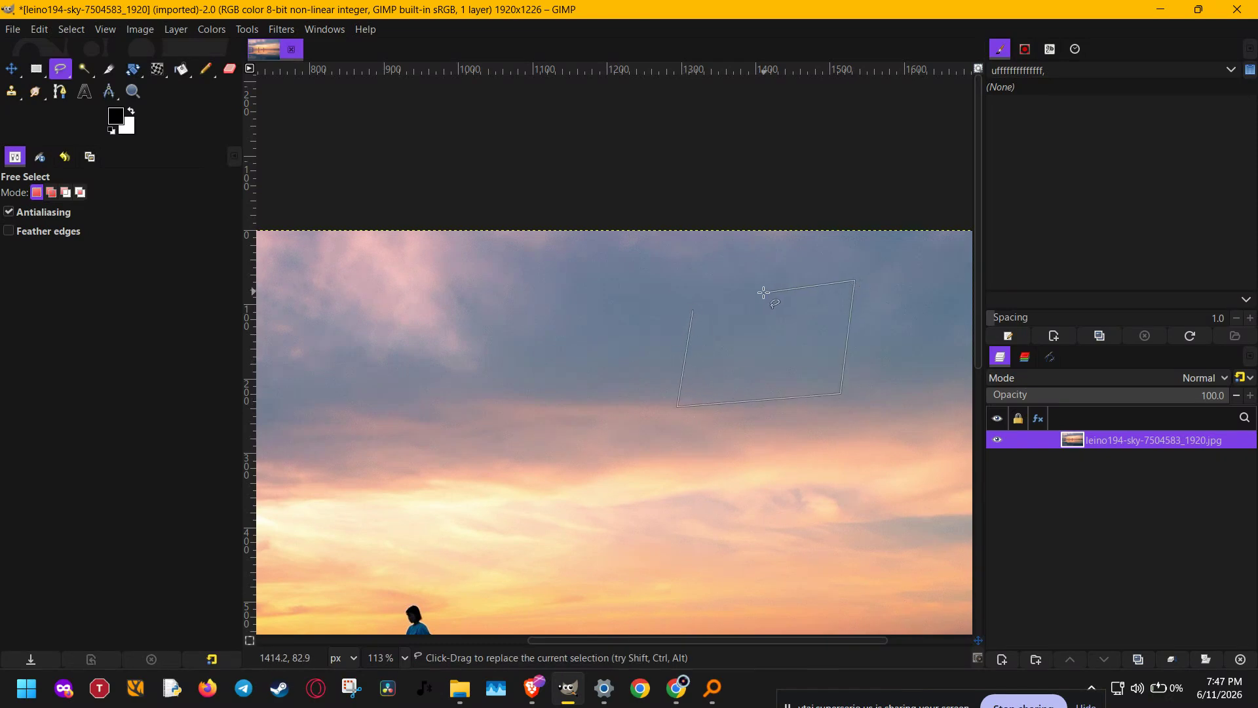
pyautogui.doubleClick(766, 290)
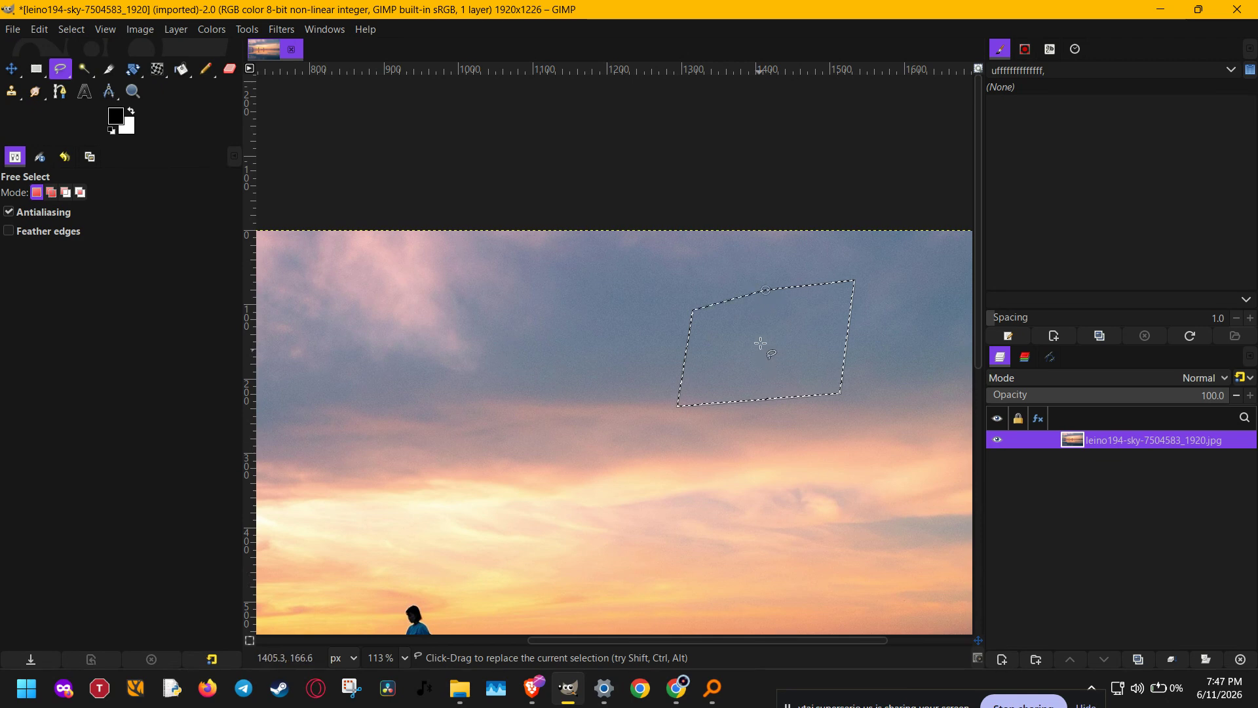
# Reshape the polygonal selection by moving its upper middle point inward, both upper corners left and up, and the lower-right corner up and outward.
pyautogui.moveTo(766, 290); pyautogui.dragTo(765, 322)
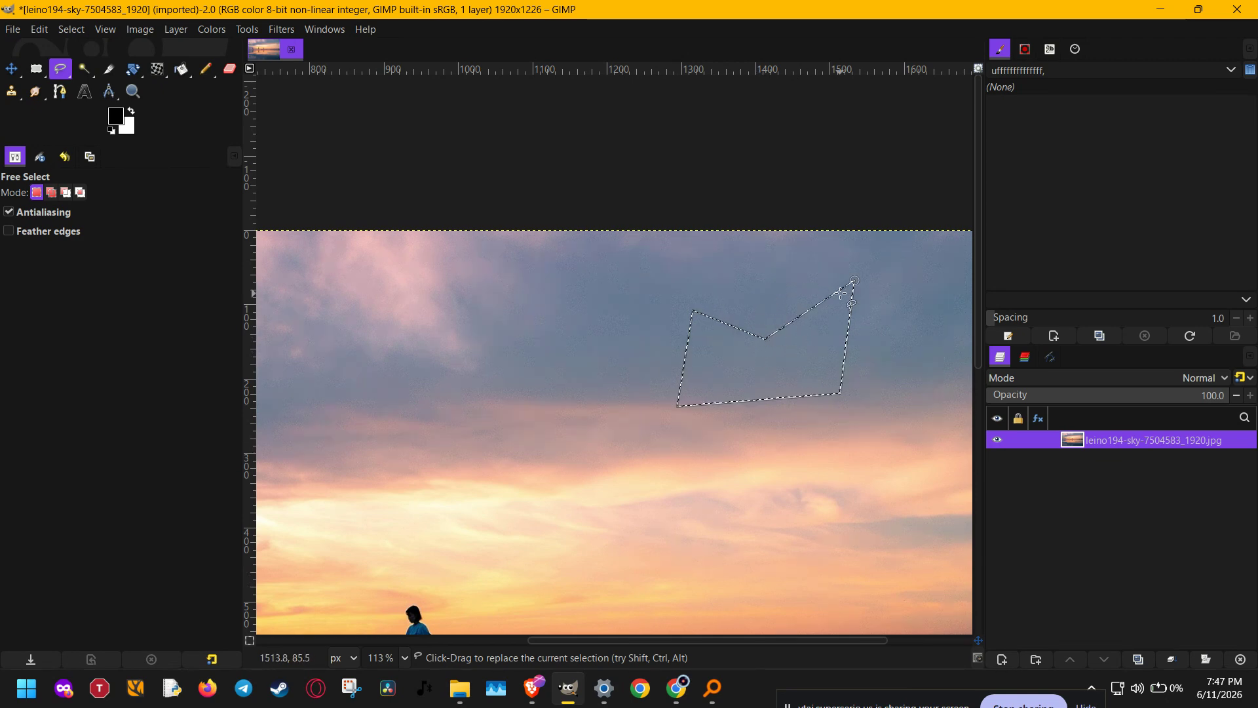
pyautogui.moveTo(855, 281); pyautogui.dragTo(816, 265)
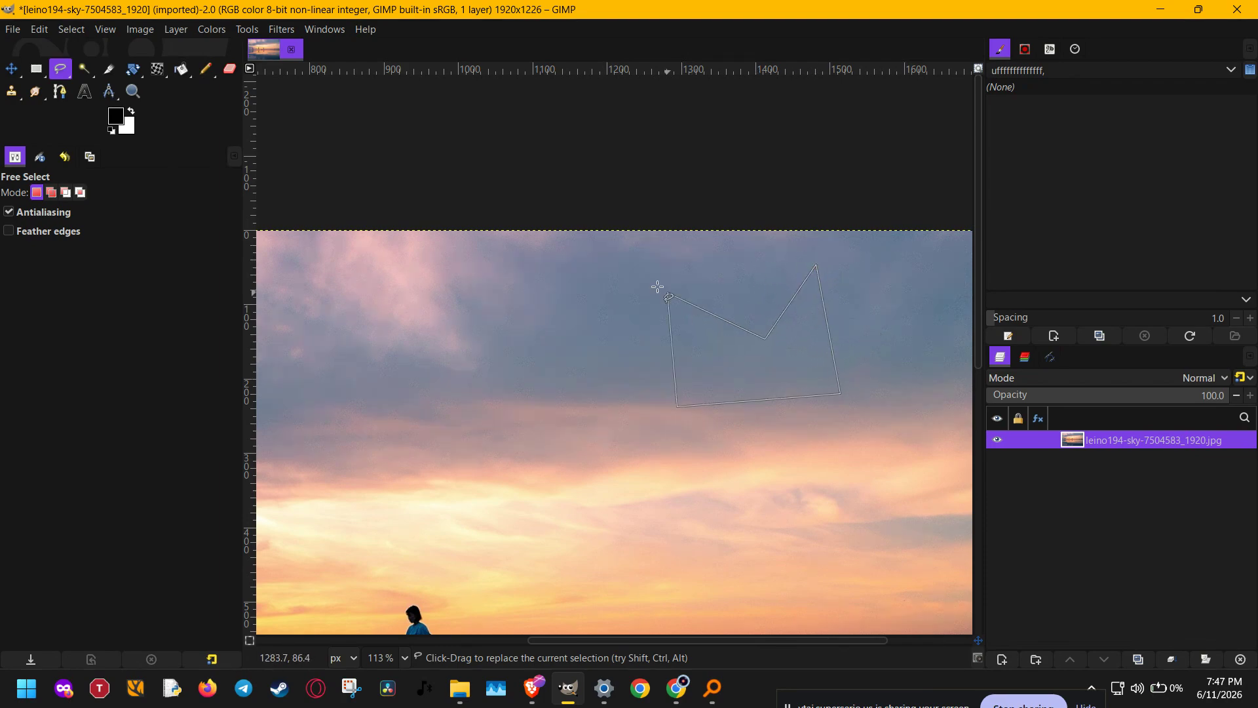
pyautogui.moveTo(657, 287); pyautogui.dragTo(655, 284)
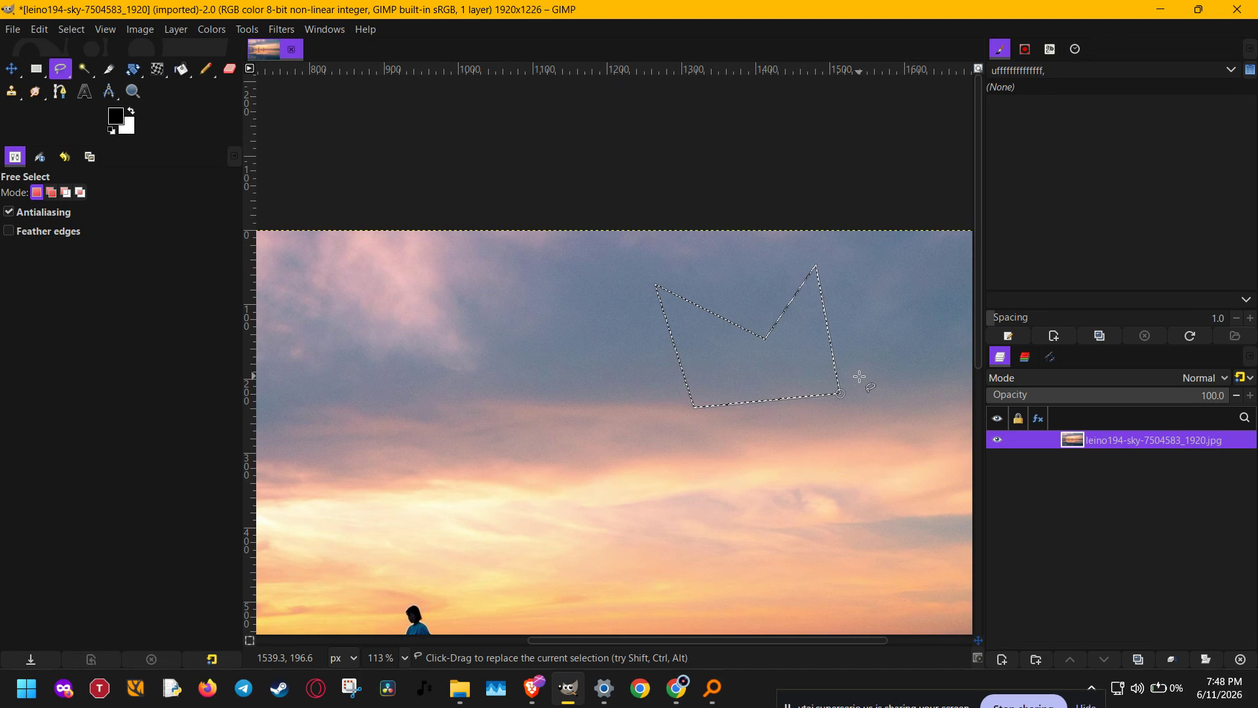
pyautogui.moveTo(839, 394); pyautogui.dragTo(880, 309)
pyautogui.scroll(4, 875, 318)
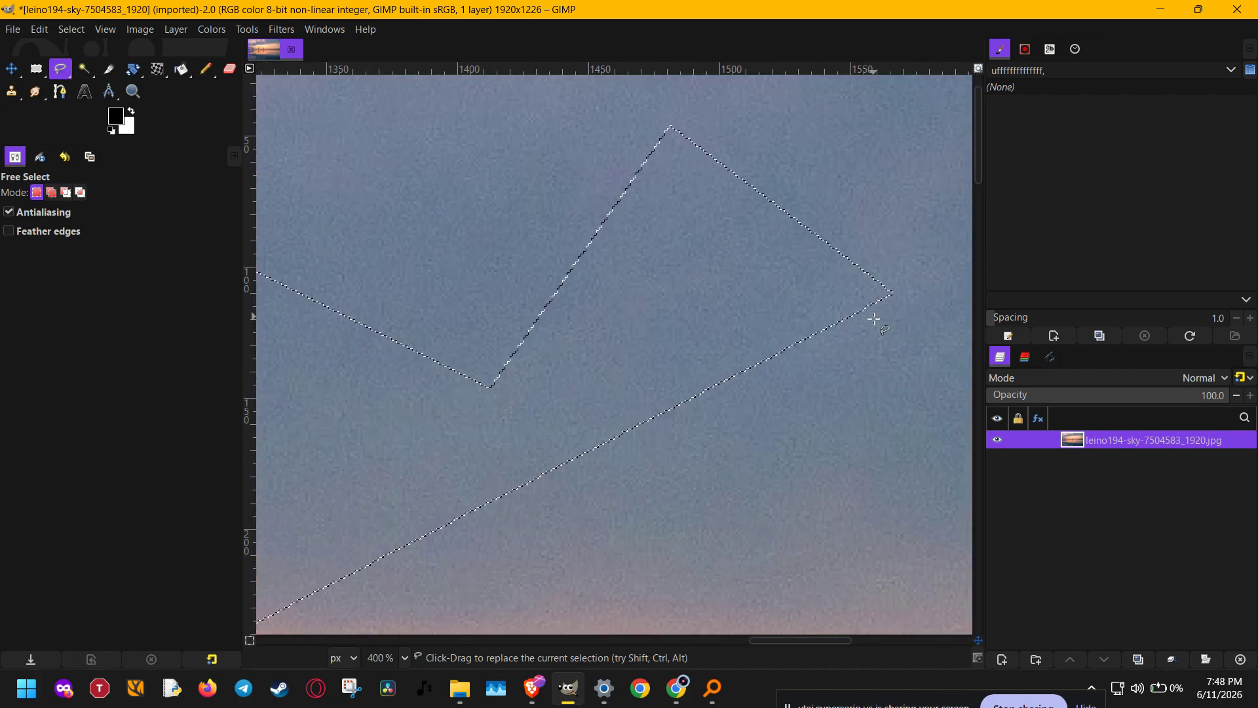
pyautogui.scroll(-2, 875, 319)
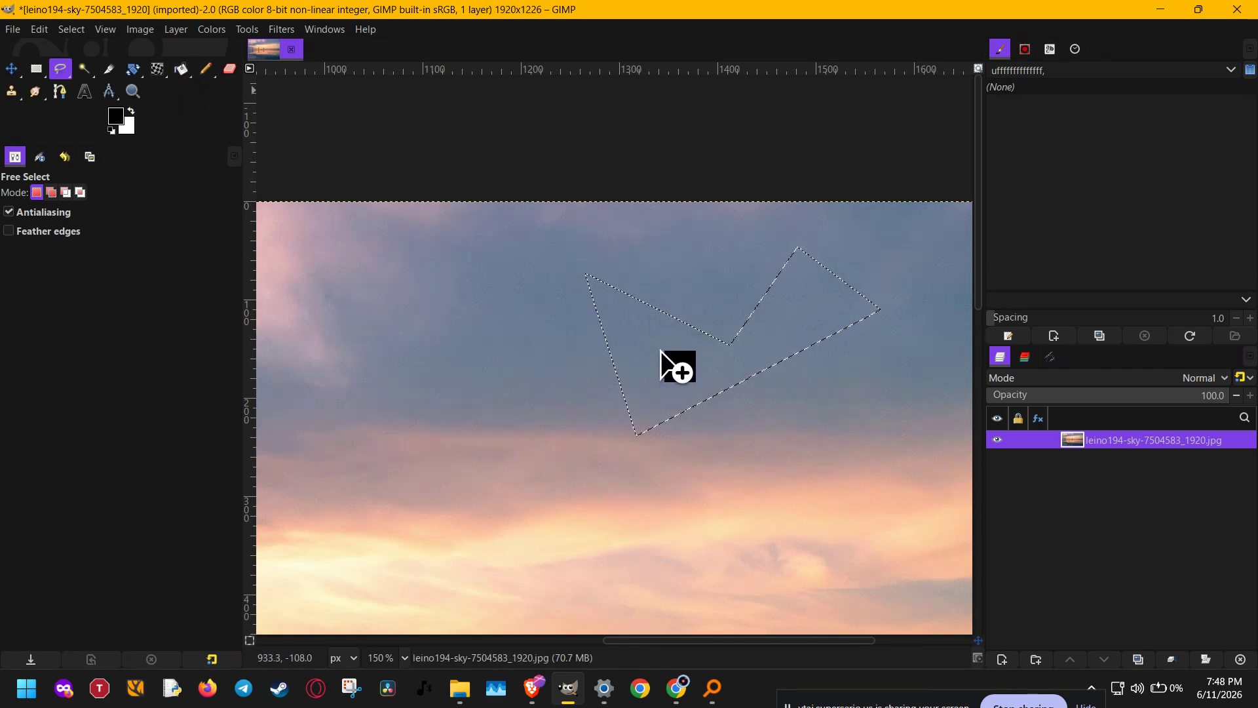
# Fill the polygonal selection with the black foreground color, and undo the fill.
pyautogui.moveTo(661, 352); pyautogui.dragTo(659, 346)
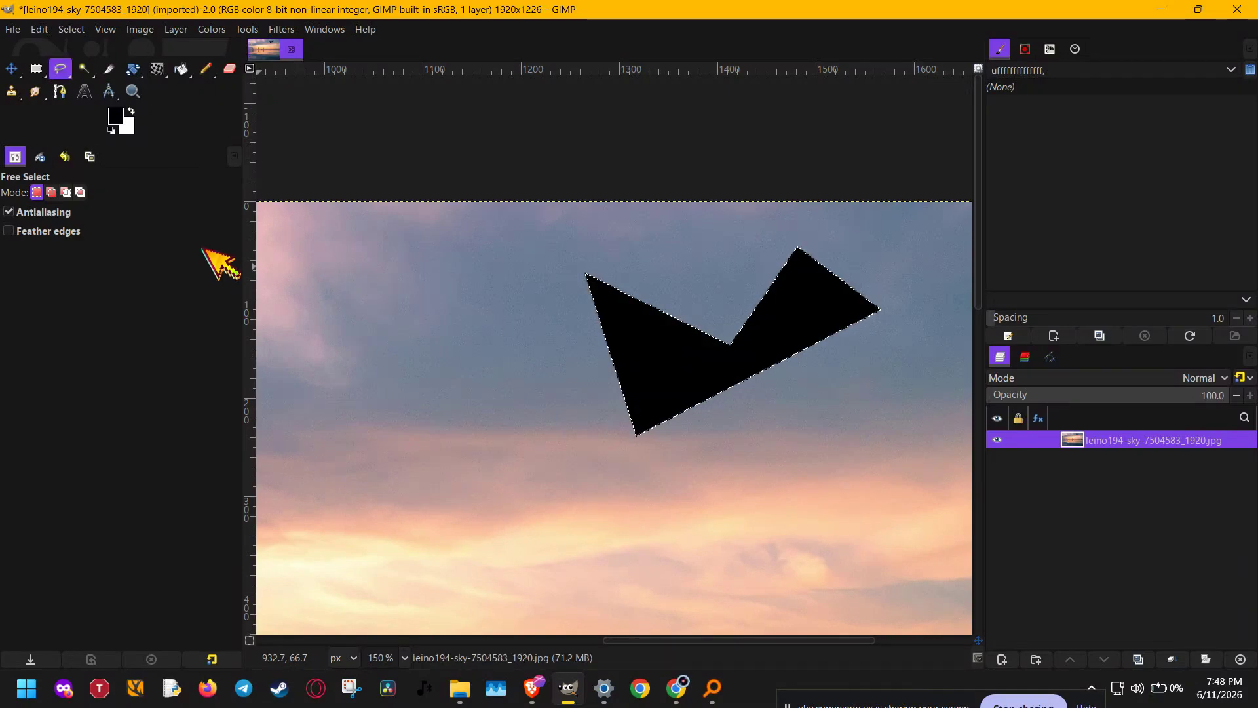
pyautogui.click(39, 29)
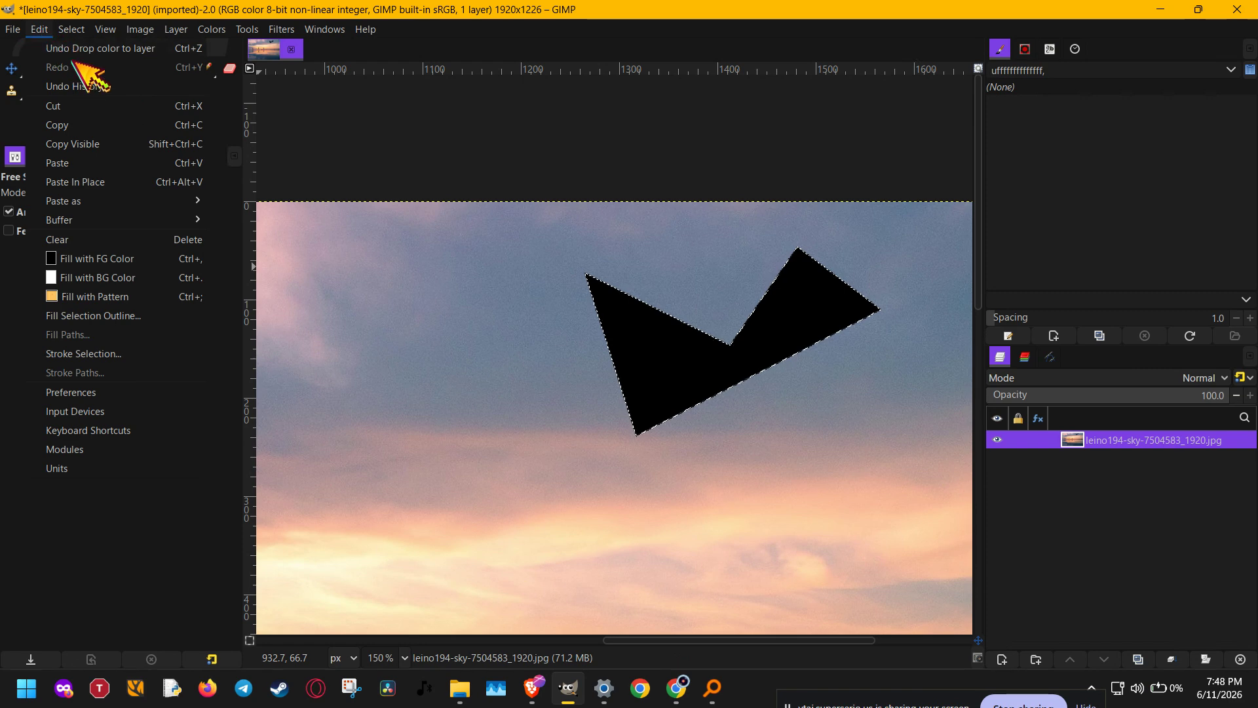
pyautogui.click(92, 48)
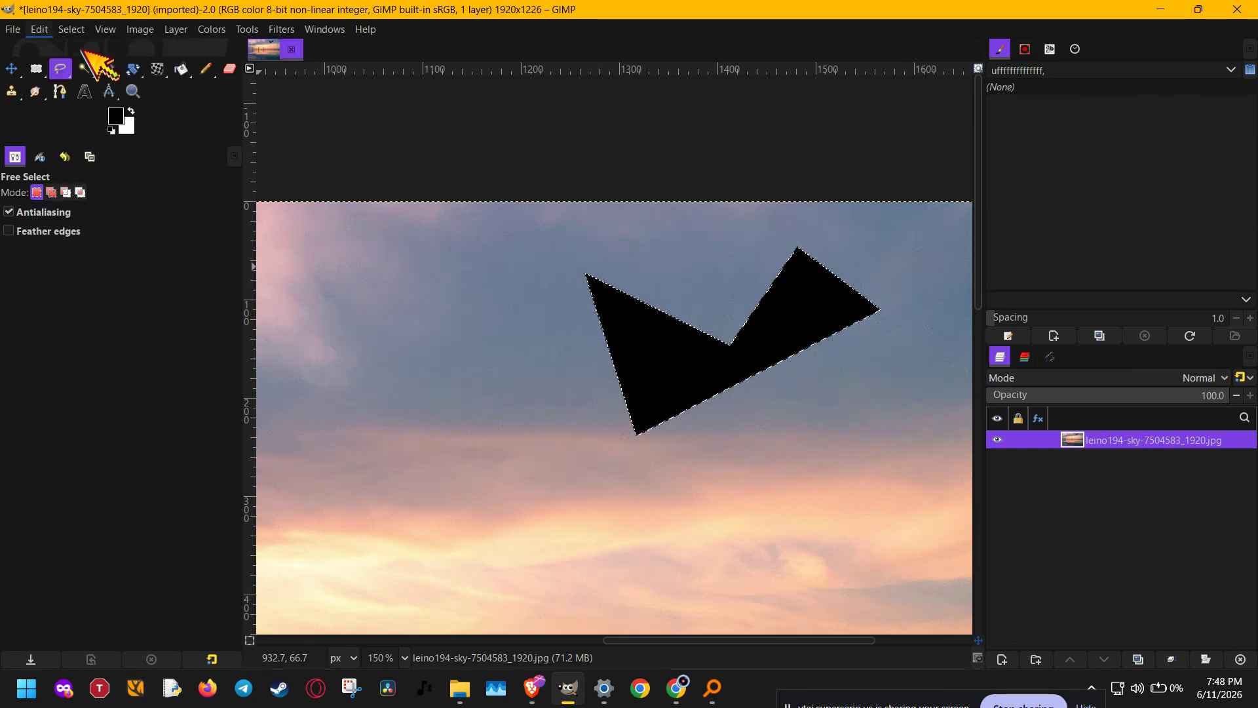
pyautogui.click(499, 267)
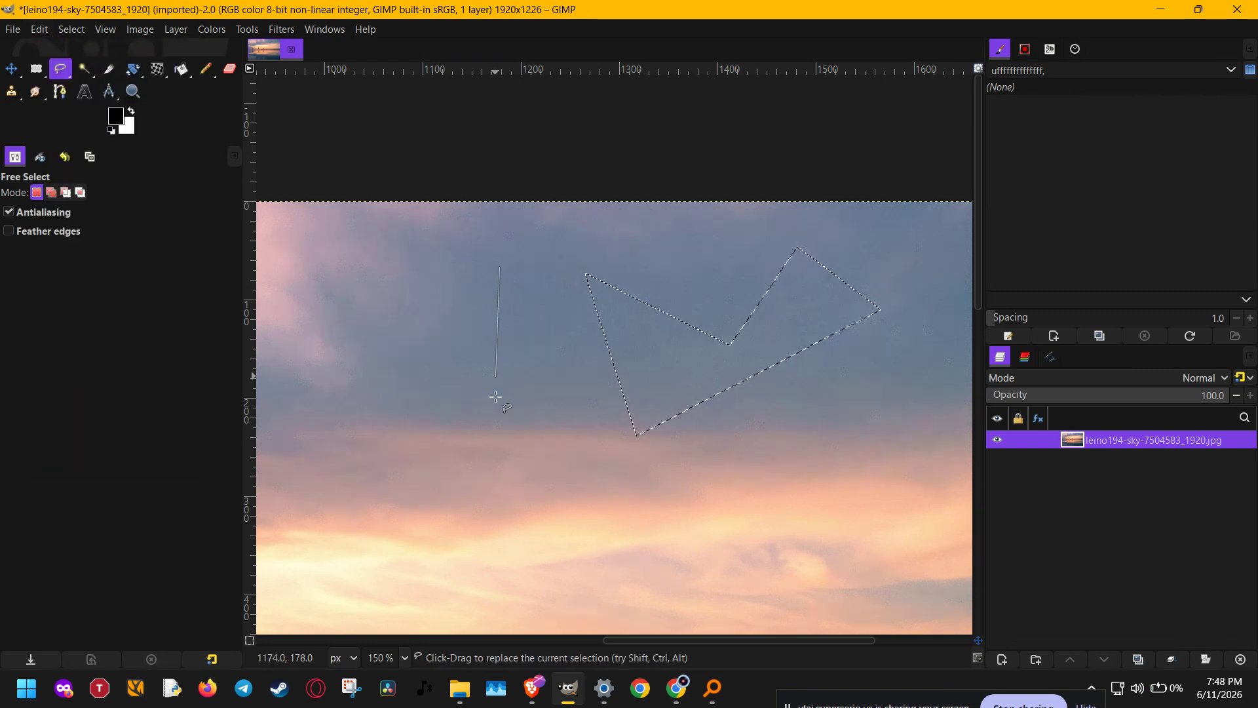
pyautogui.click(496, 419)
pyautogui.click(568, 413)
pyautogui.click(564, 273)
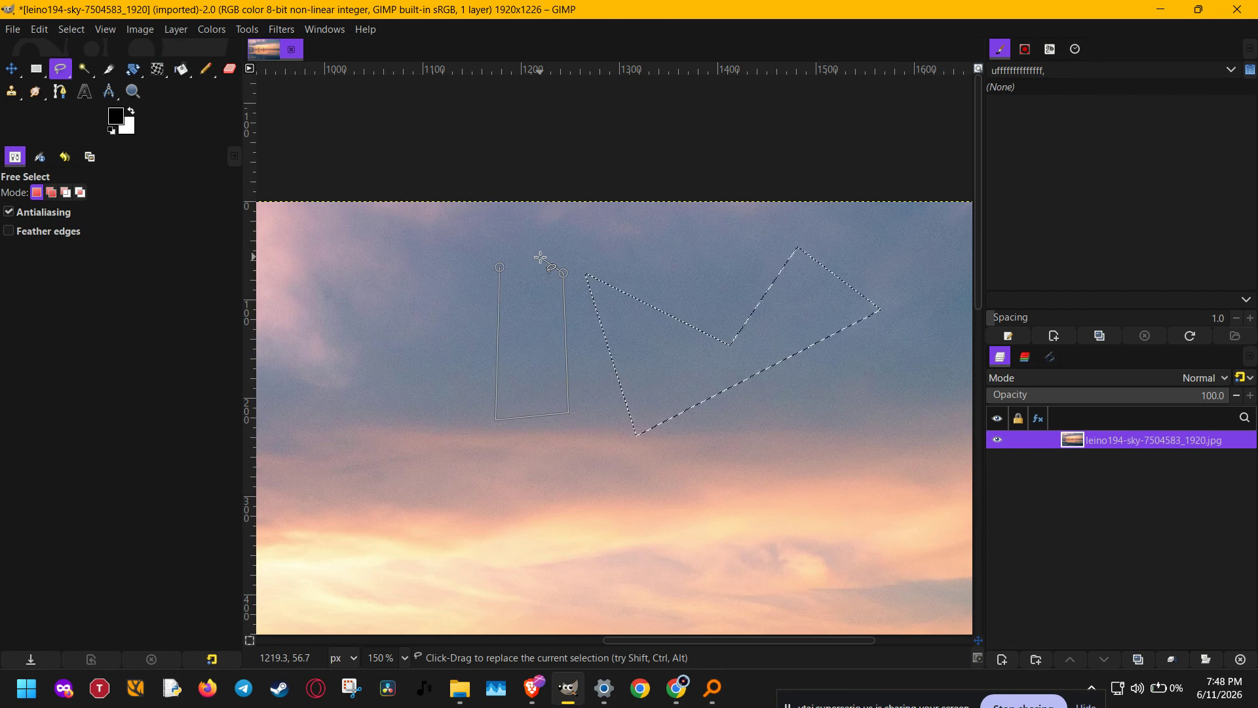
pyautogui.press('Escape')
# Clear the selection and draw a new four-cornered one of about 235 by 120 px in the upper sky.
pyautogui.hotkey('ctrl', 'shift', 'a')
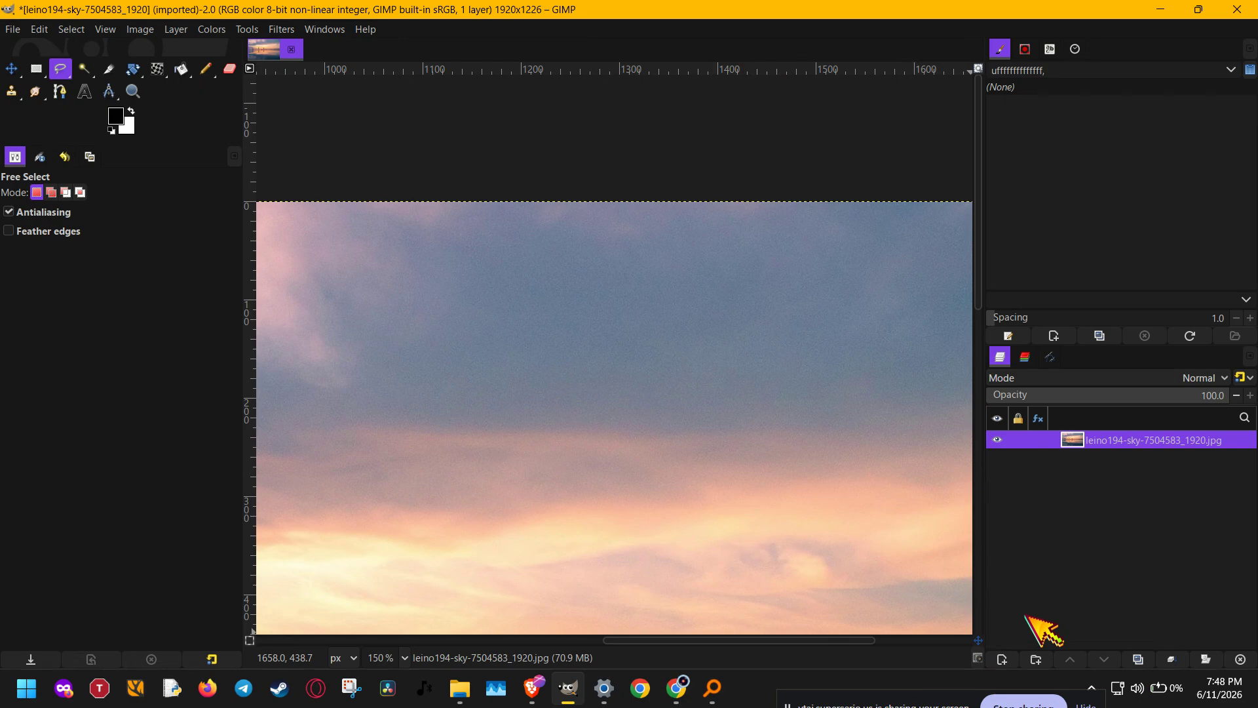
pyautogui.click(595, 299)
pyautogui.click(824, 301)
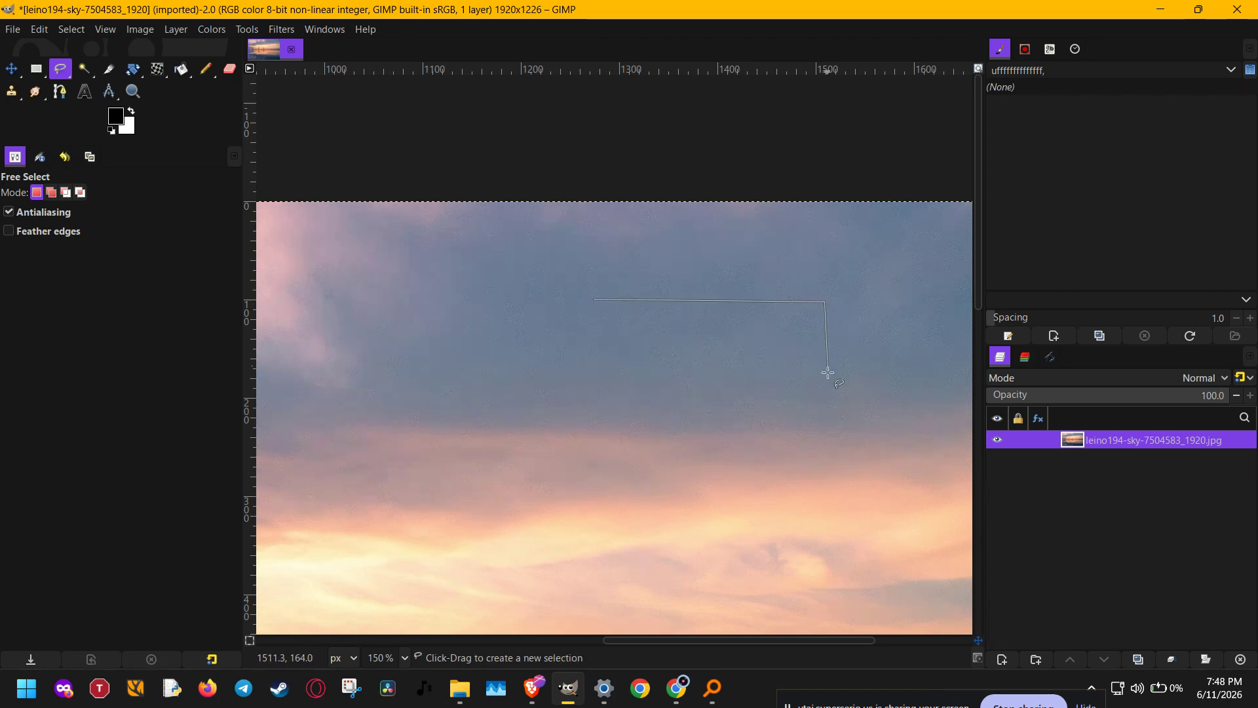
pyautogui.click(822, 408)
pyautogui.click(609, 415)
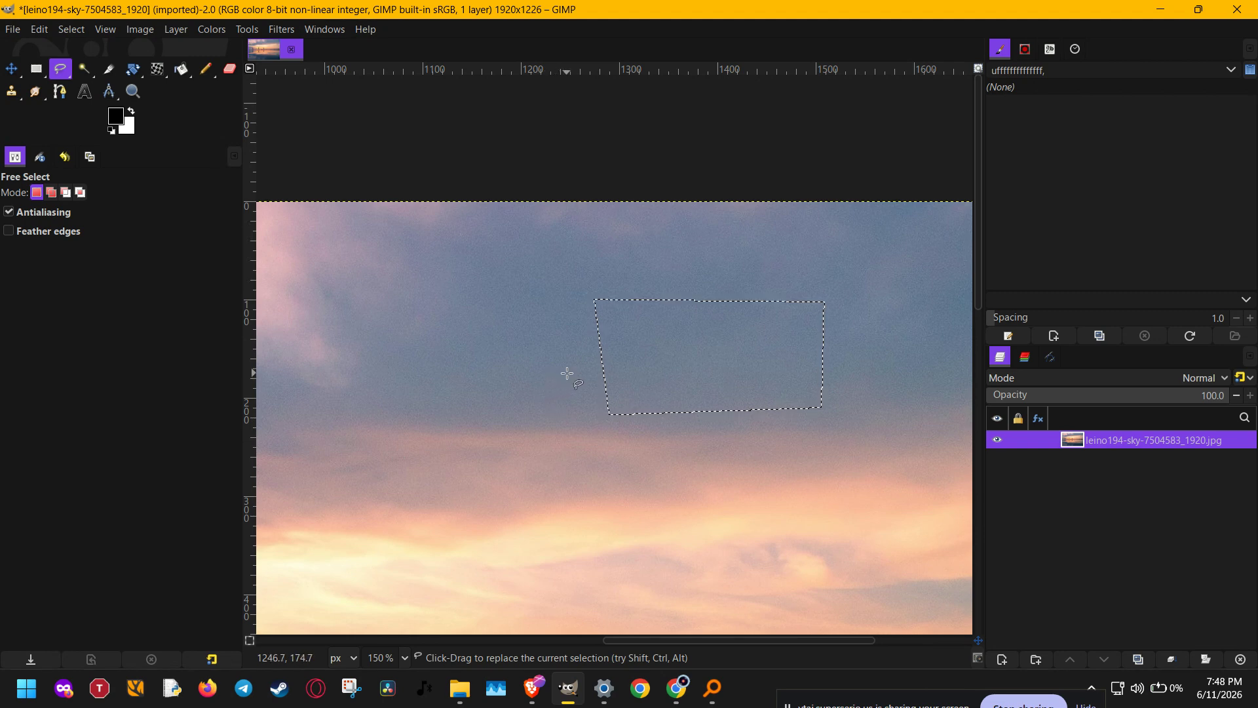
# Add a triangular area overlapping the left end of the four-cornered selection to form a left-pointing arrow.
pyautogui.keyDown('shift'); pyautogui.click(511, 318); pyautogui.keyUp('shift')
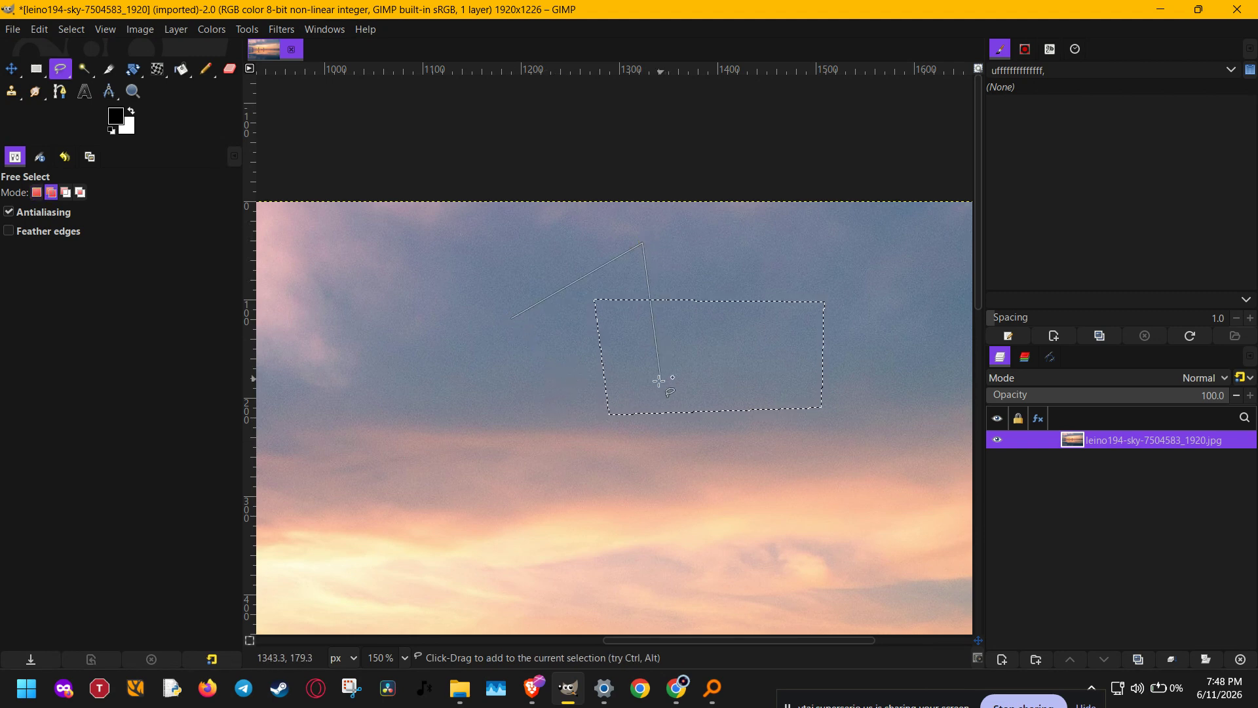
pyautogui.click(512, 318)
pyautogui.press('Return')
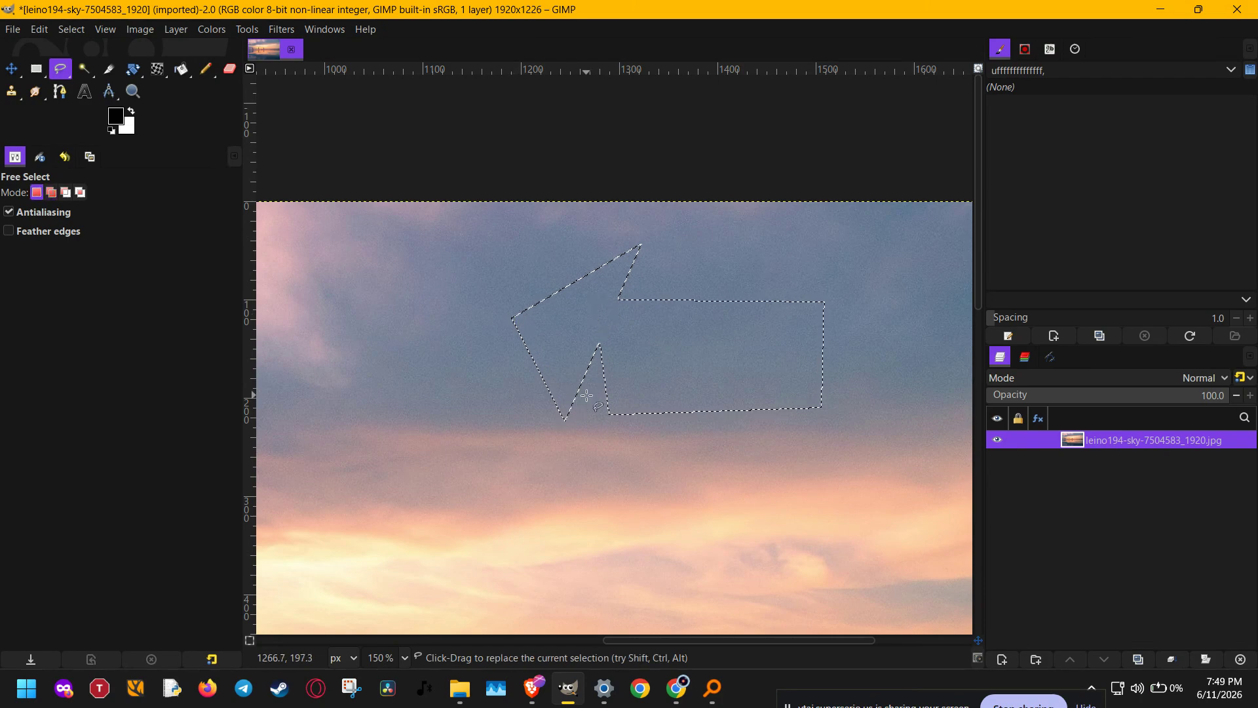
# Subtract a four-cornered area of about 135 by 195 px from the right end of the arrow-shaped selection.
pyautogui.press('ctrl')
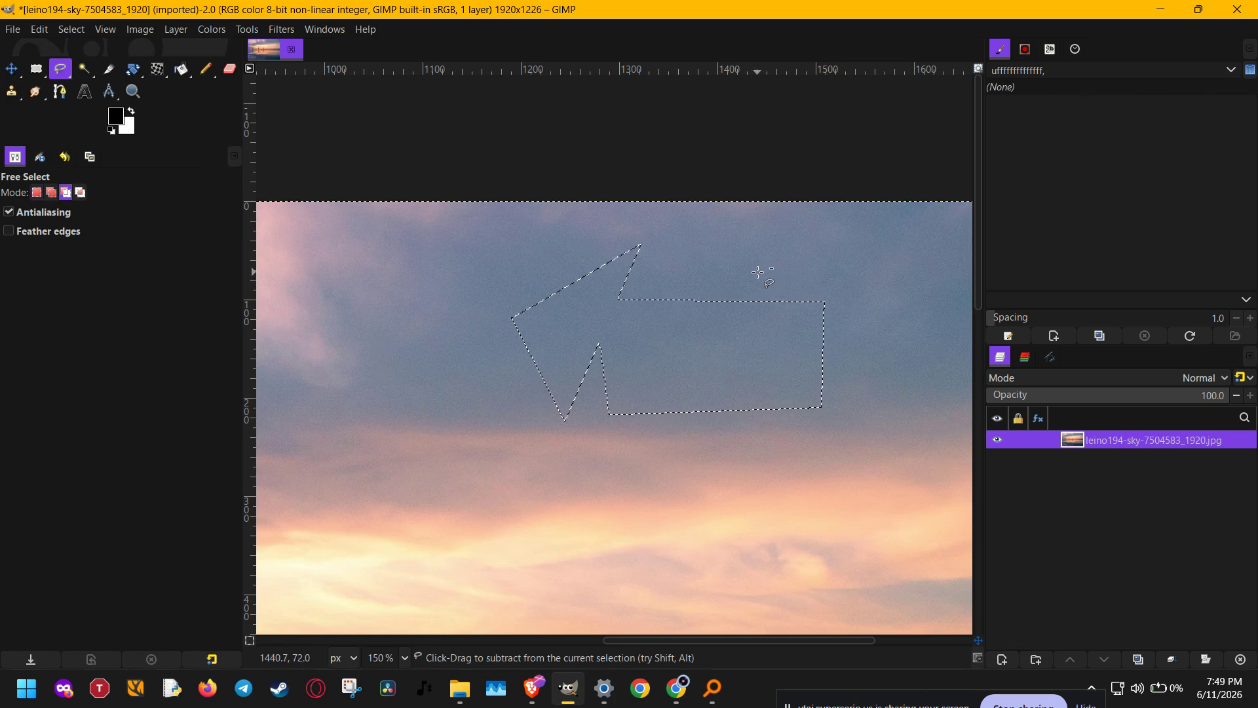
pyautogui.click(749, 268)
pyautogui.click(731, 461)
pyautogui.click(864, 459)
pyautogui.click(855, 266)
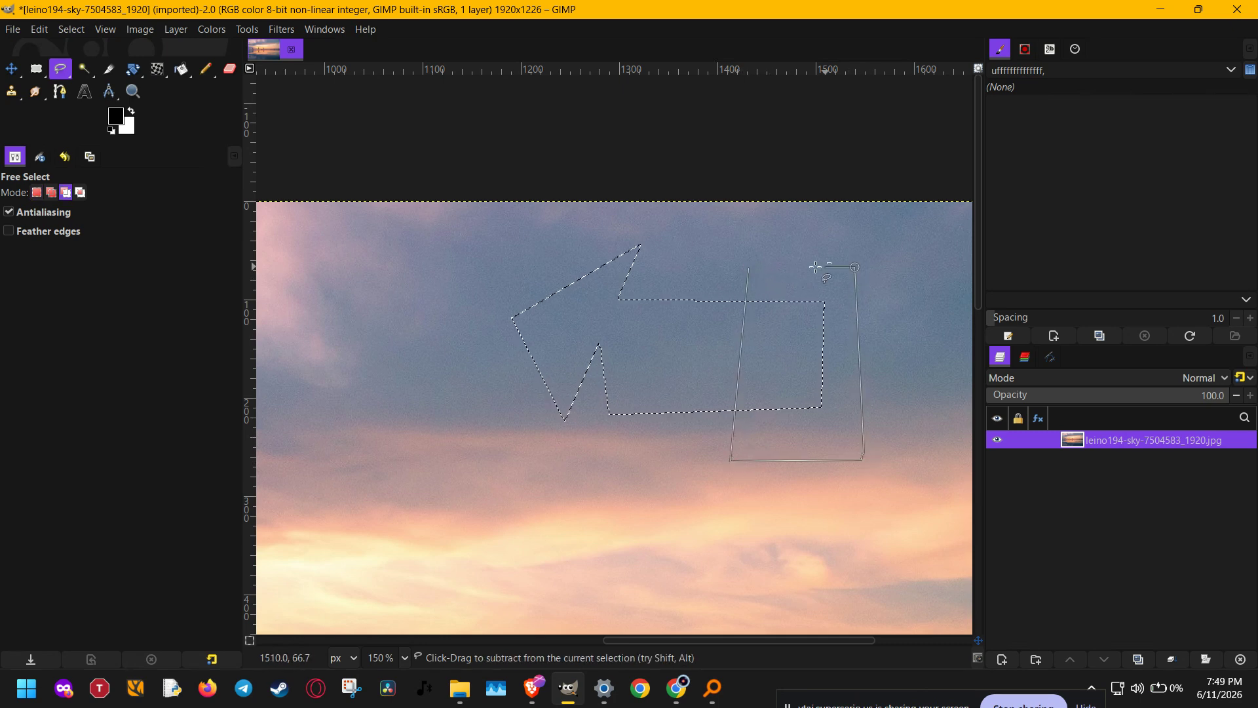
pyautogui.click(749, 268)
pyautogui.press('Return')
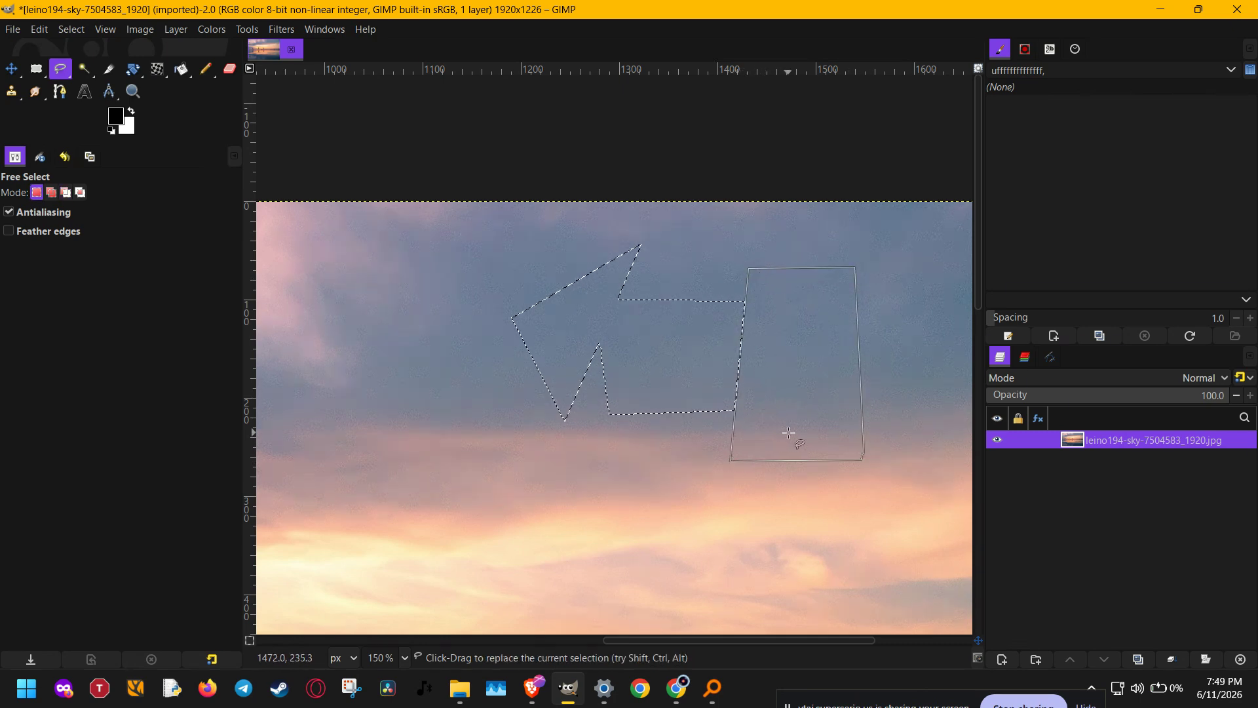
# Move the arrow-shaped selection up and right until its tip reaches the image's top edge, and clear the selection.
pyautogui.moveTo(685, 399); pyautogui.dragTo(822, 314)
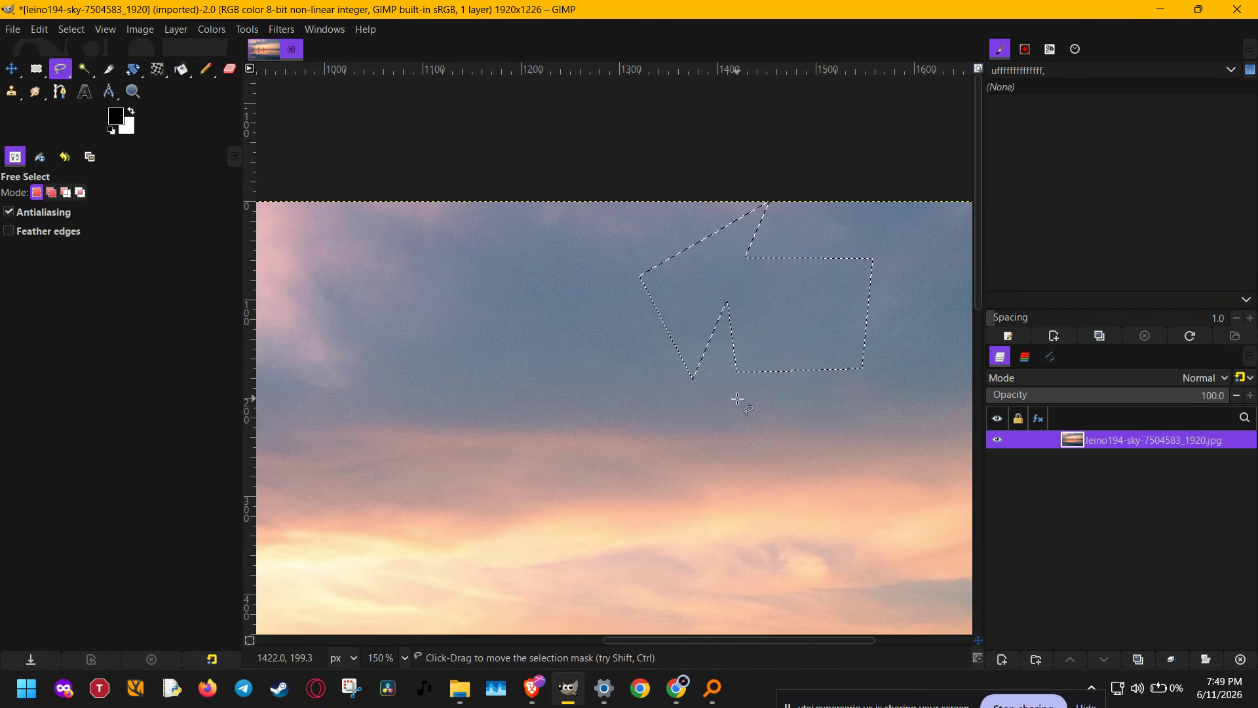
pyautogui.click(70, 29)
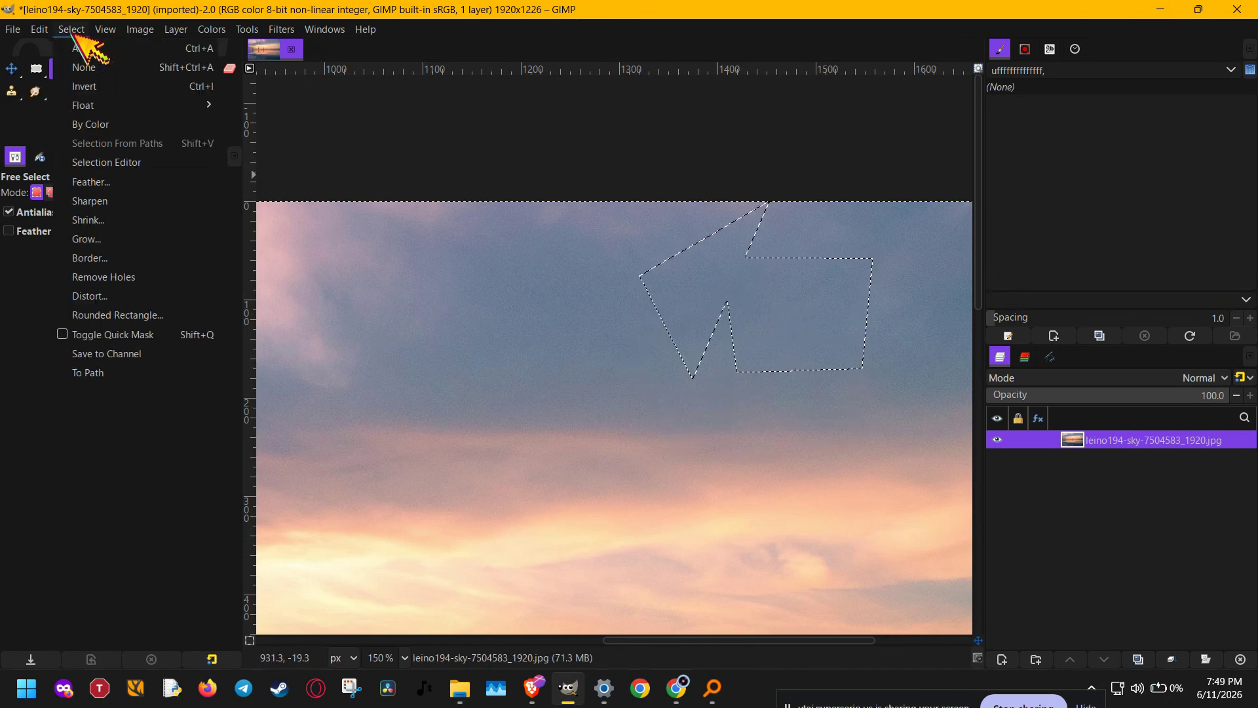
pyautogui.click(203, 68)
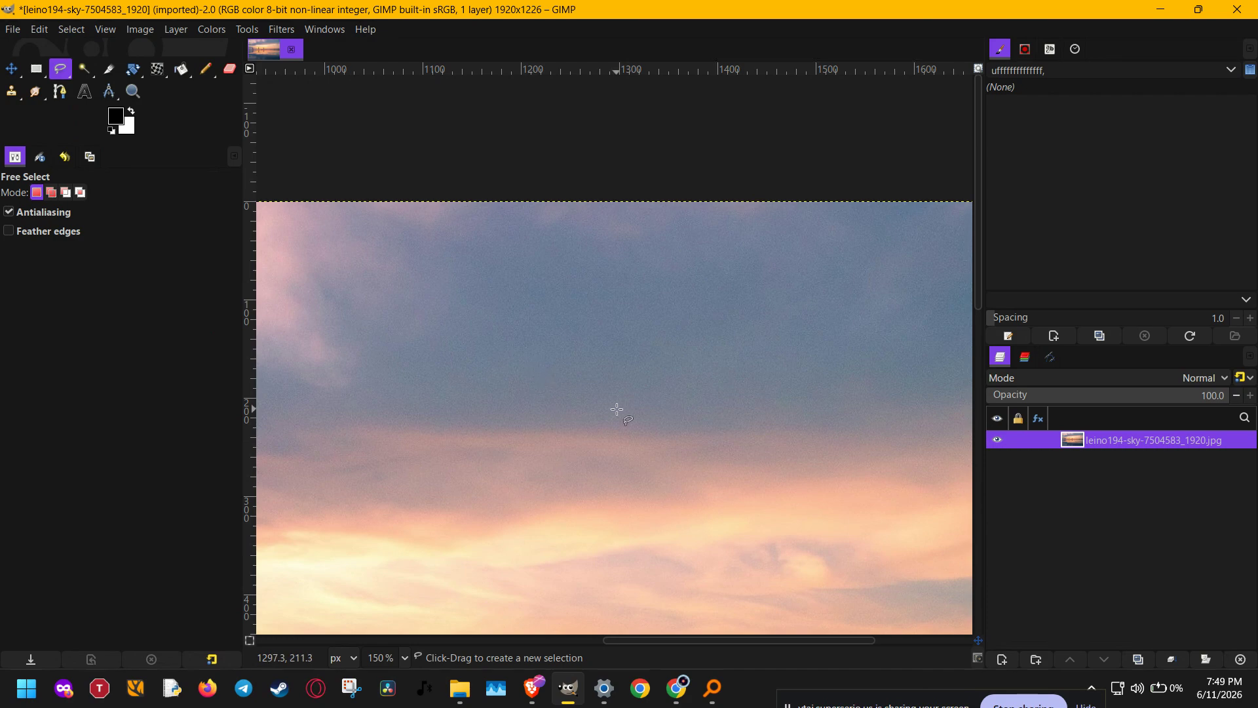
# Draw one selection in the lower-right water combining a freehand loop with three straight segments, let it close automatically, and clear it.
pyautogui.scroll(-3, 615, 410)
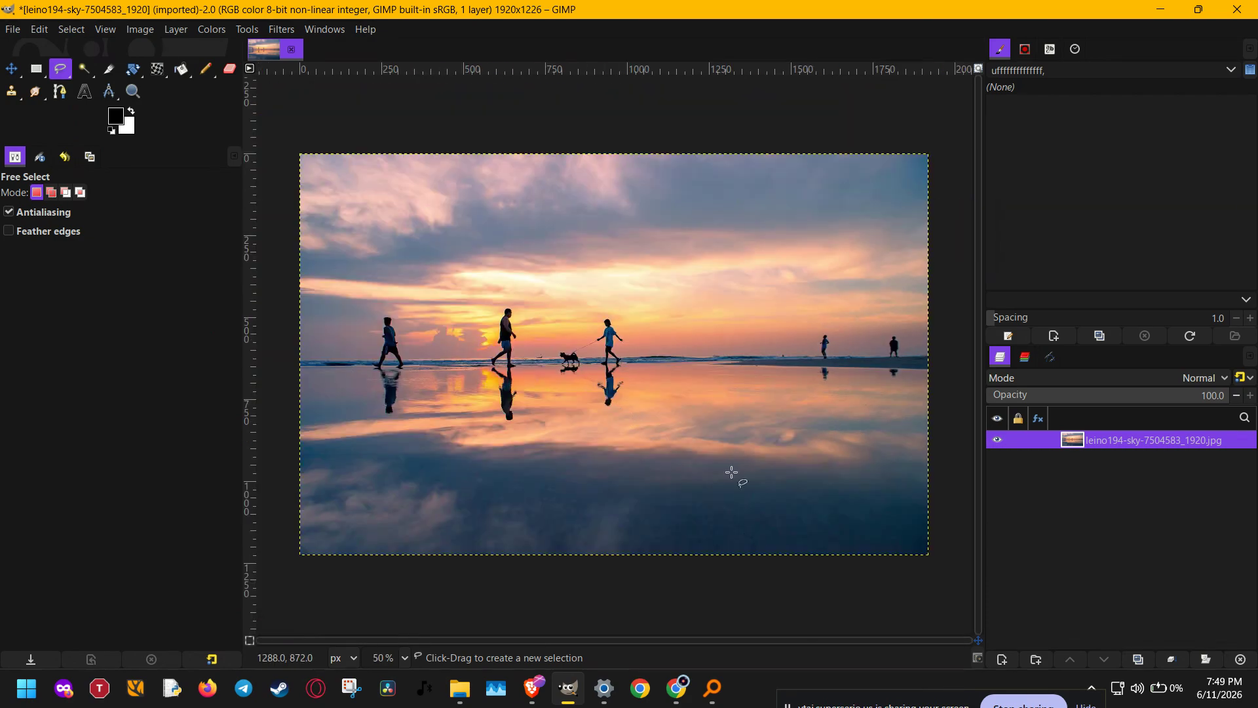
pyautogui.moveTo(721, 508)
pyautogui.mouseDown()
pyautogui.moveTo(657, 527)
pyautogui.moveTo(732, 515)
pyautogui.mouseUp()
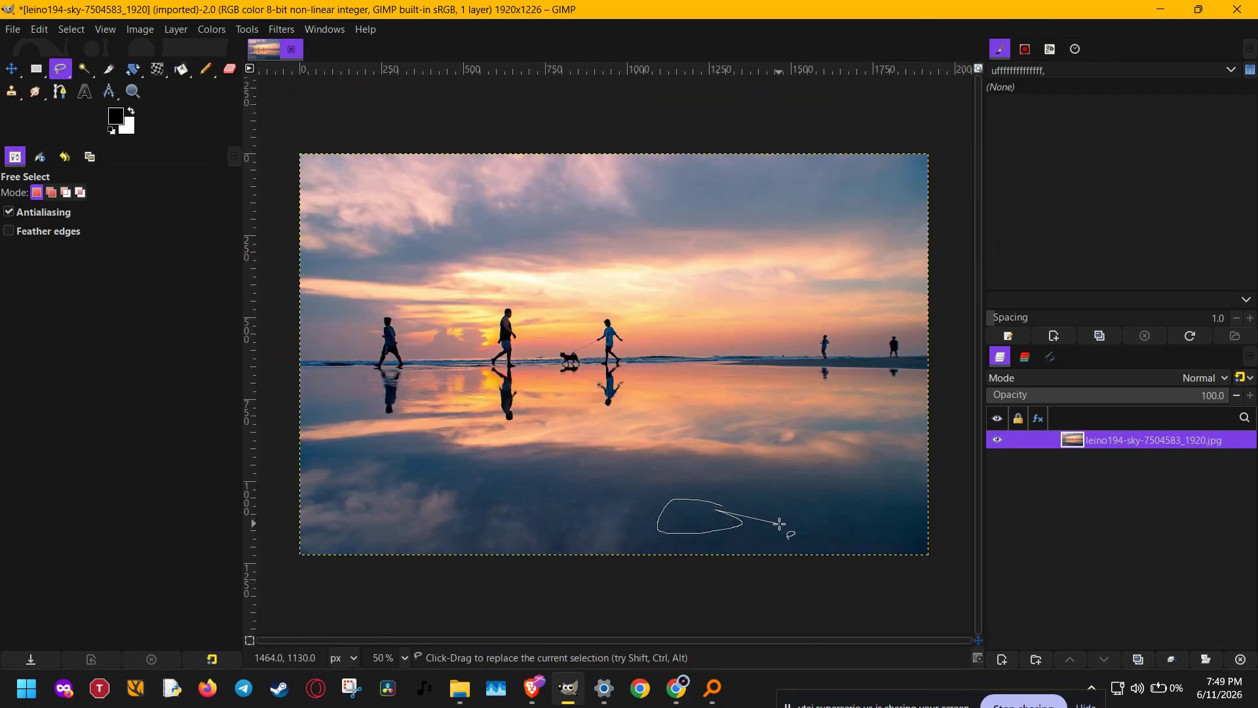
pyautogui.click(807, 497)
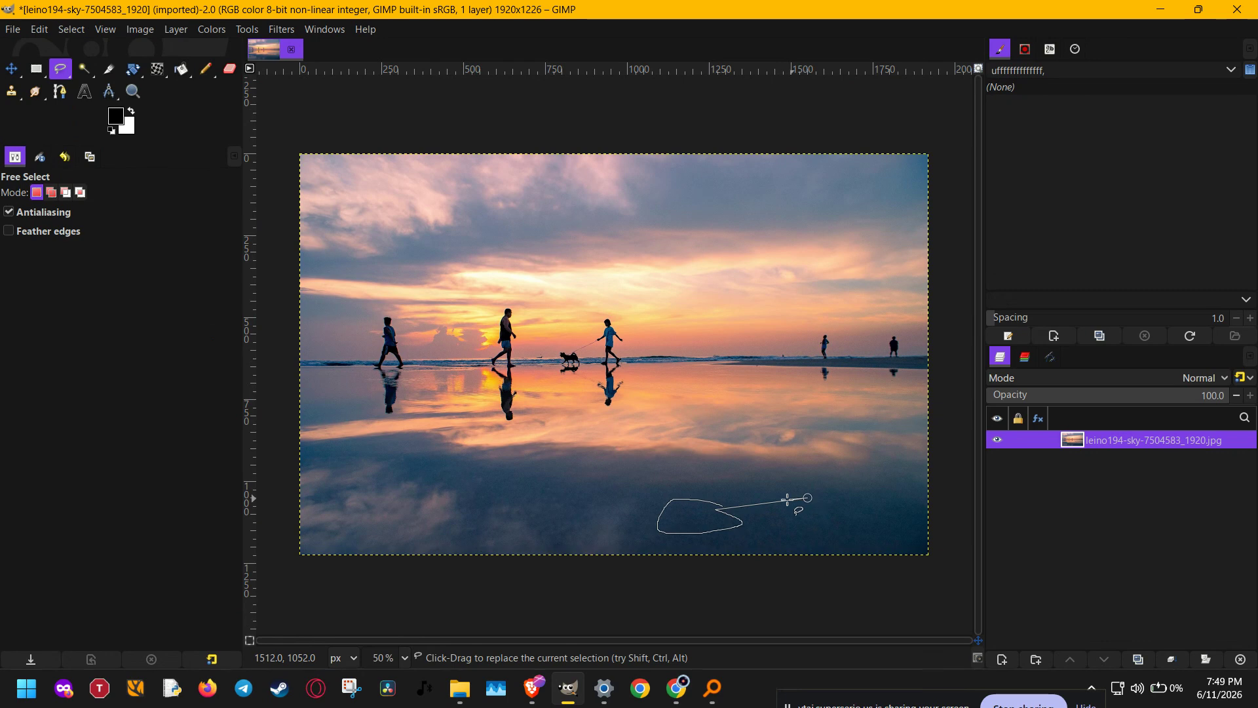
pyautogui.click(850, 534)
pyautogui.doubleClick(854, 470)
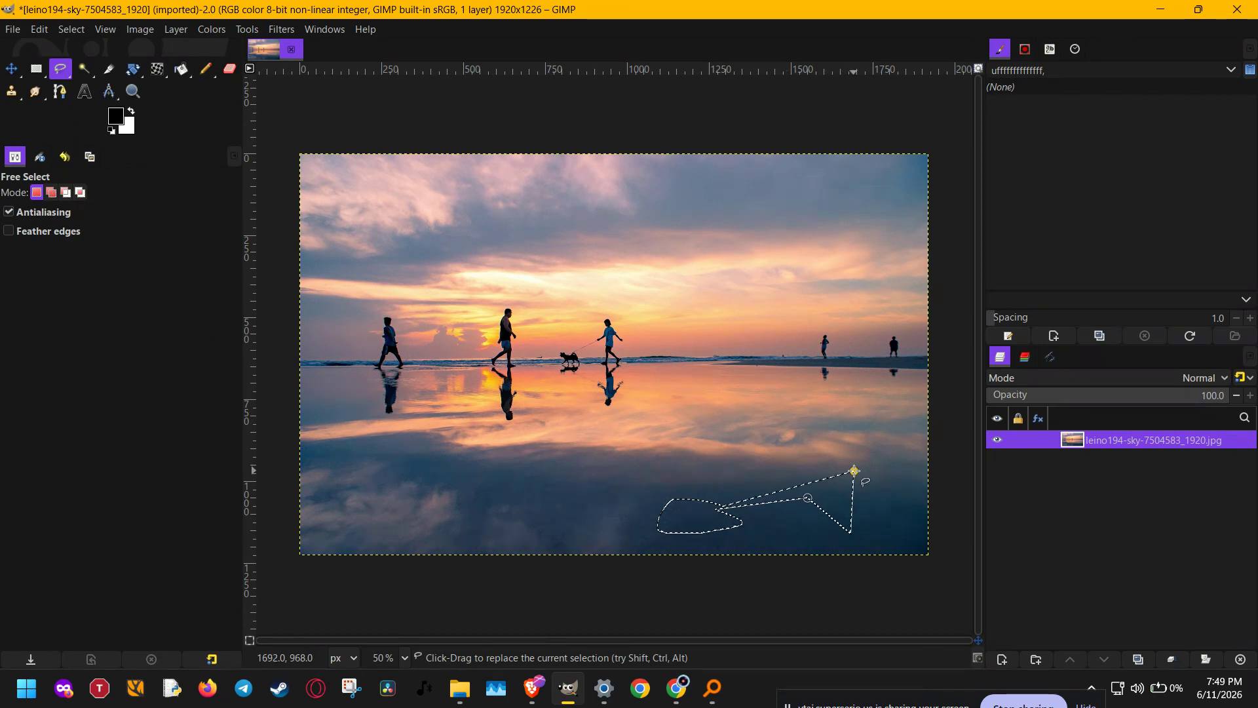
pyautogui.click(890, 550)
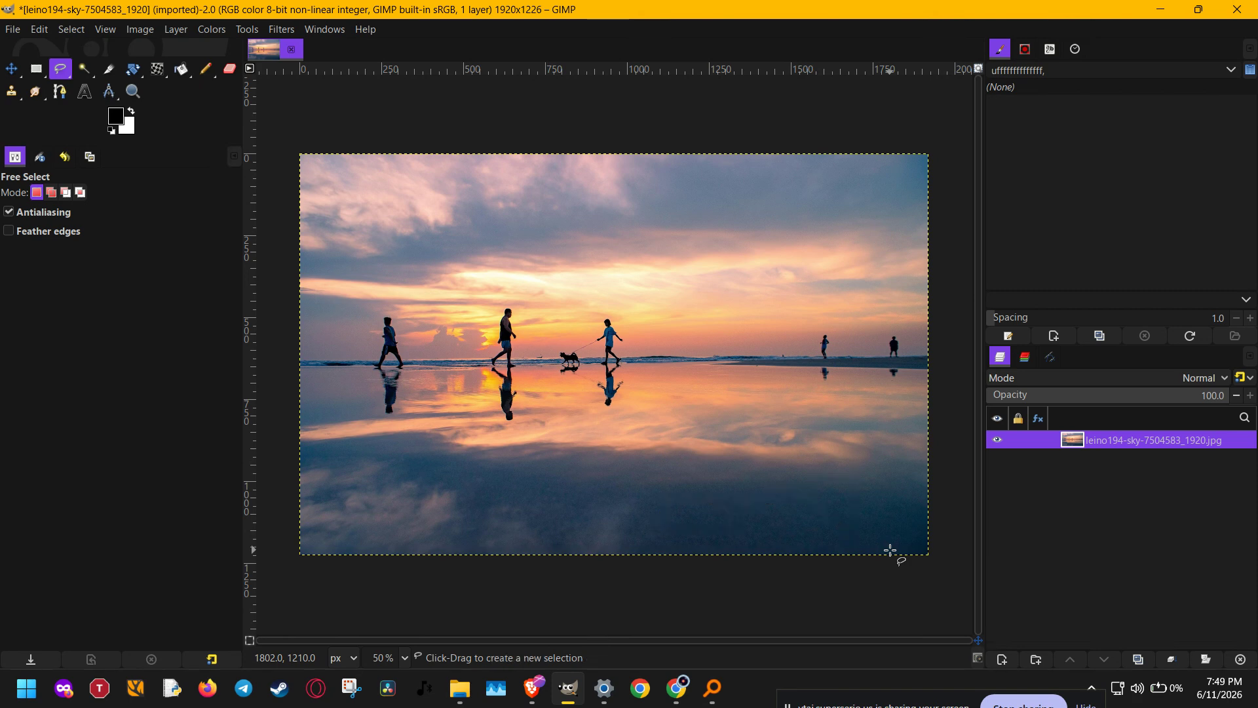
pyautogui.click(1023, 701)
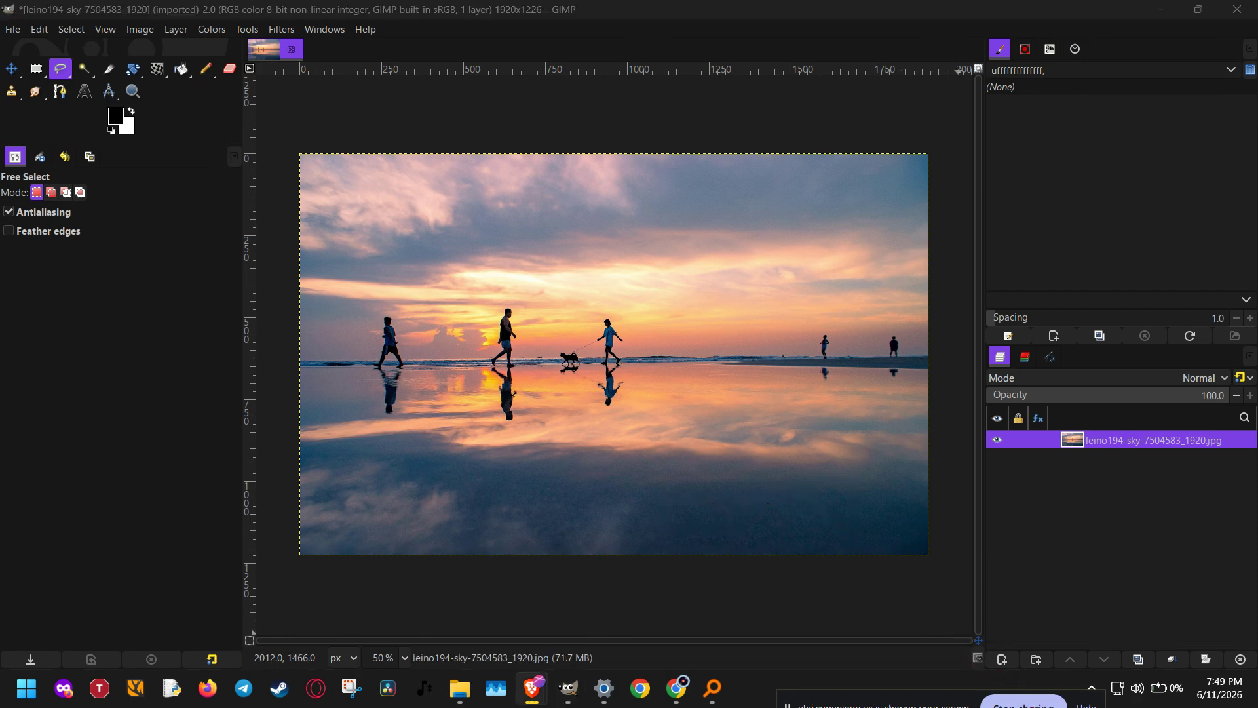